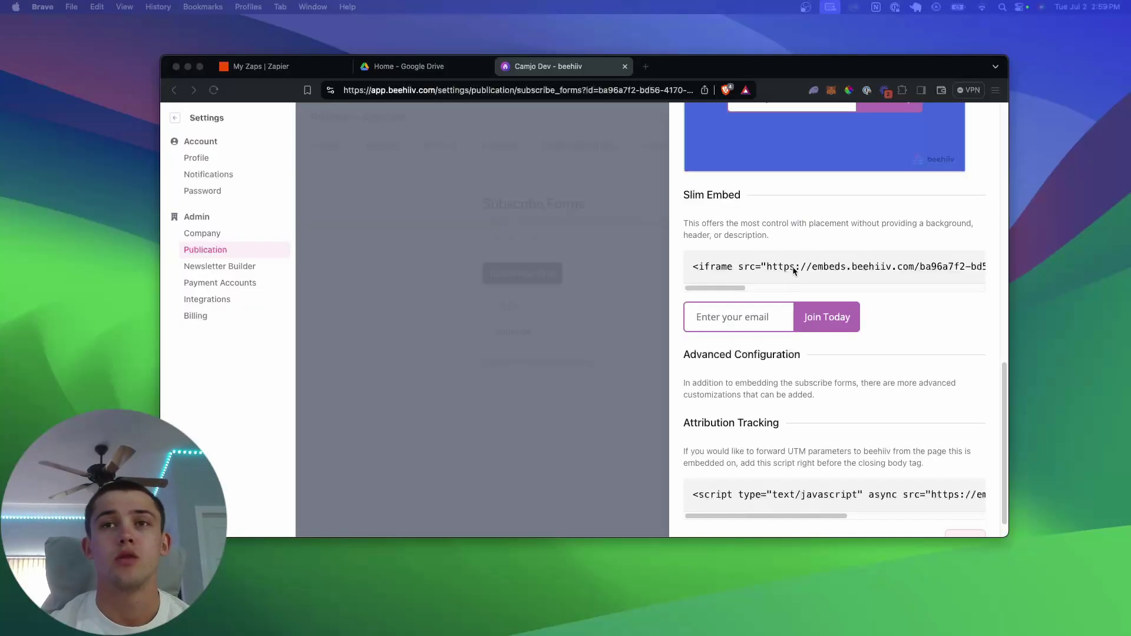
- Place a Form Builder form with Name, Email, Location and Submit high on the page
scroll(801, 291, "up", 8)
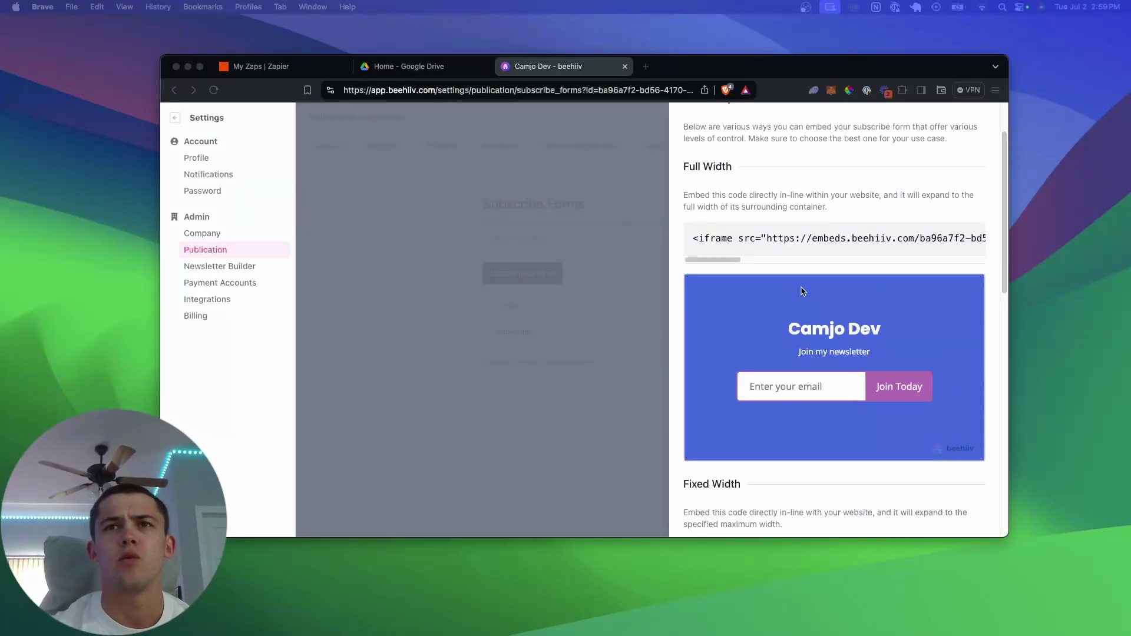
scroll(783, 248, "down", 5)
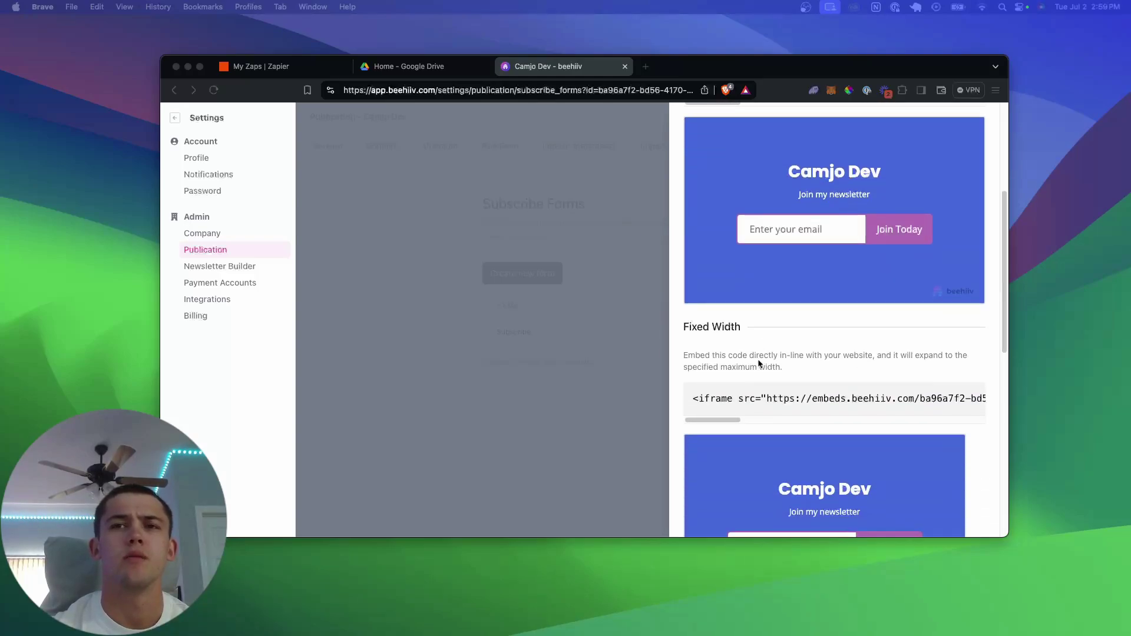
scroll(758, 363, "down", 5)
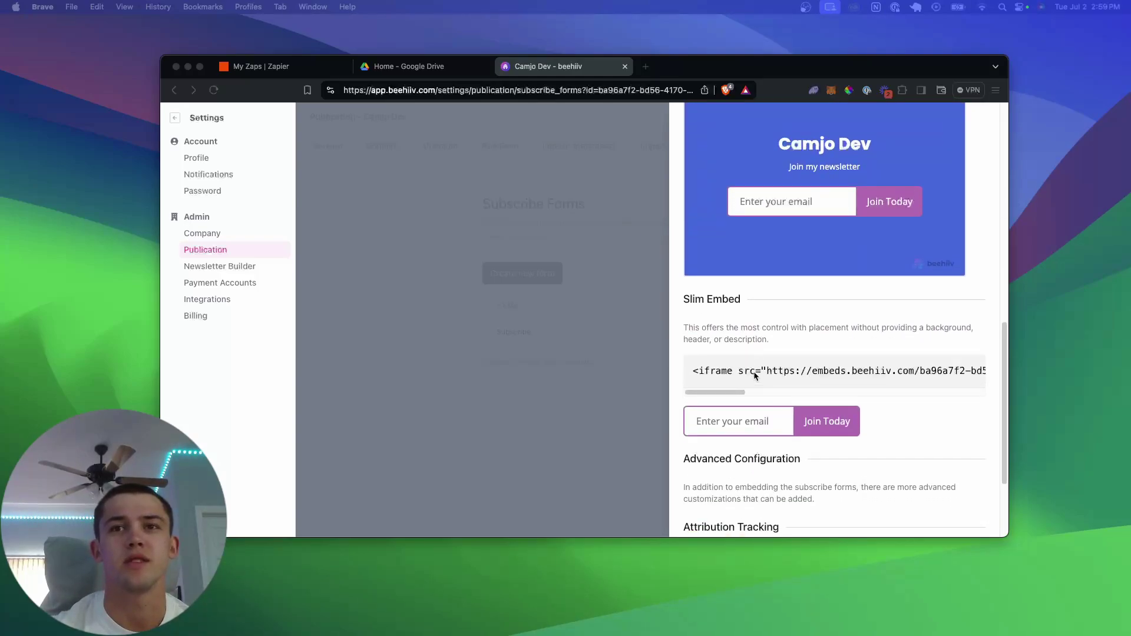
scroll(758, 375, "down", 2)
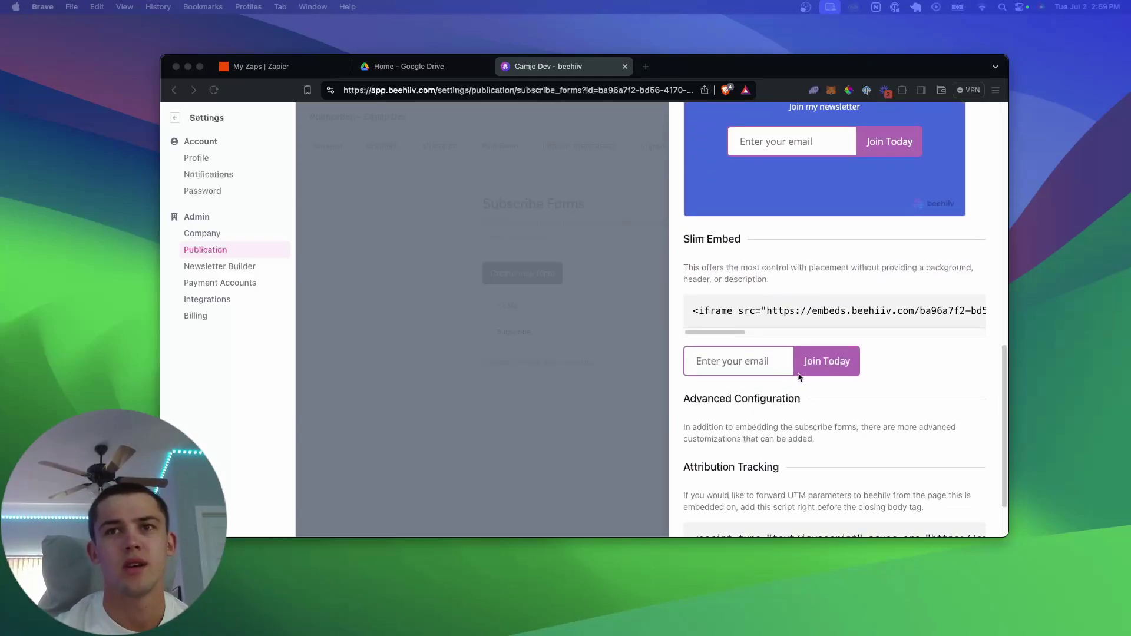
left_click(890, 375)
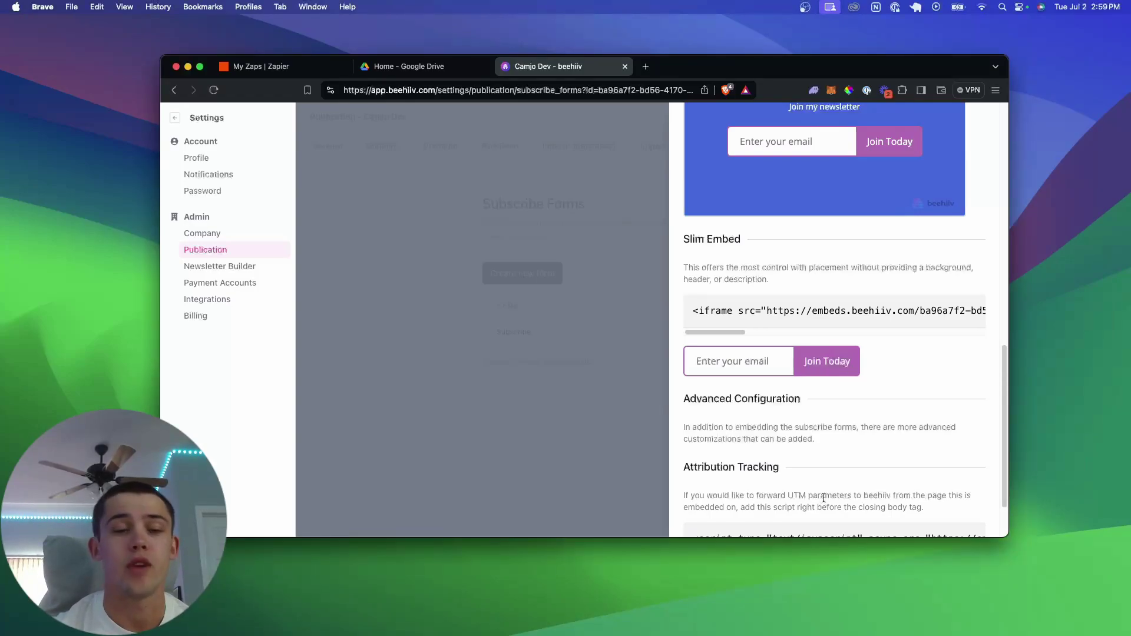
scroll(845, 466, "down", 2)
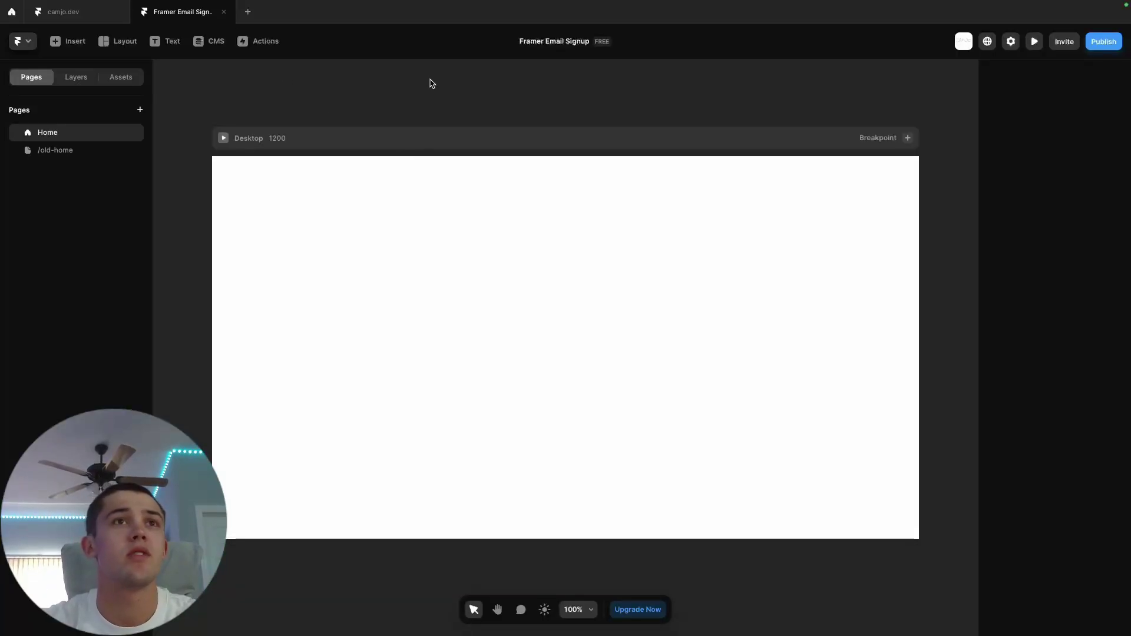
left_click(67, 46)
mouse_move(45, 131)
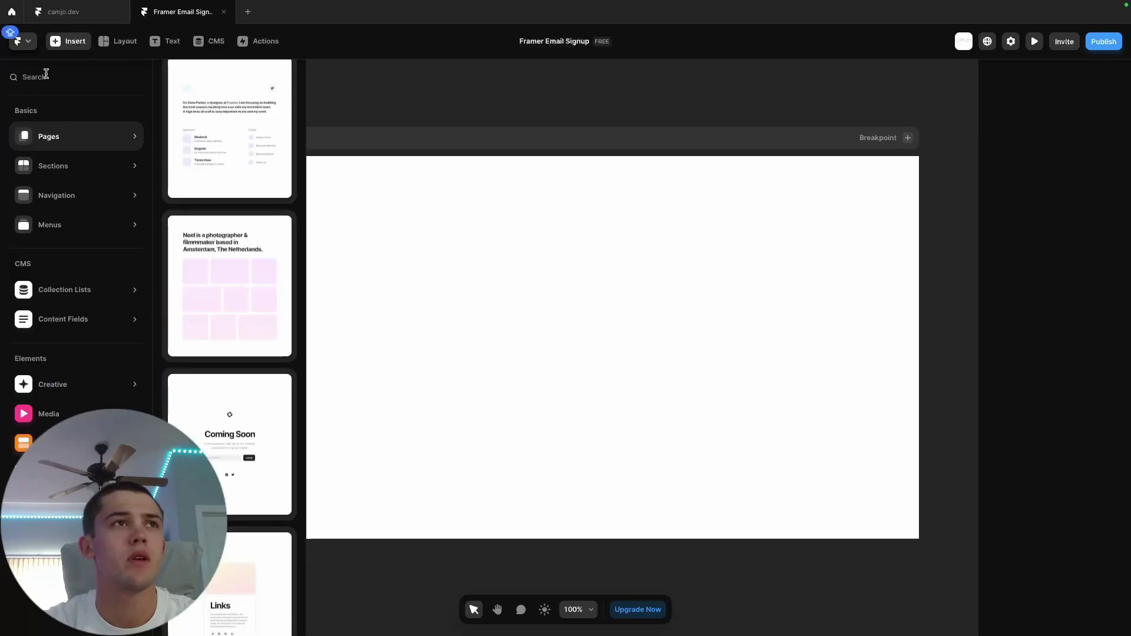
type("FORM")
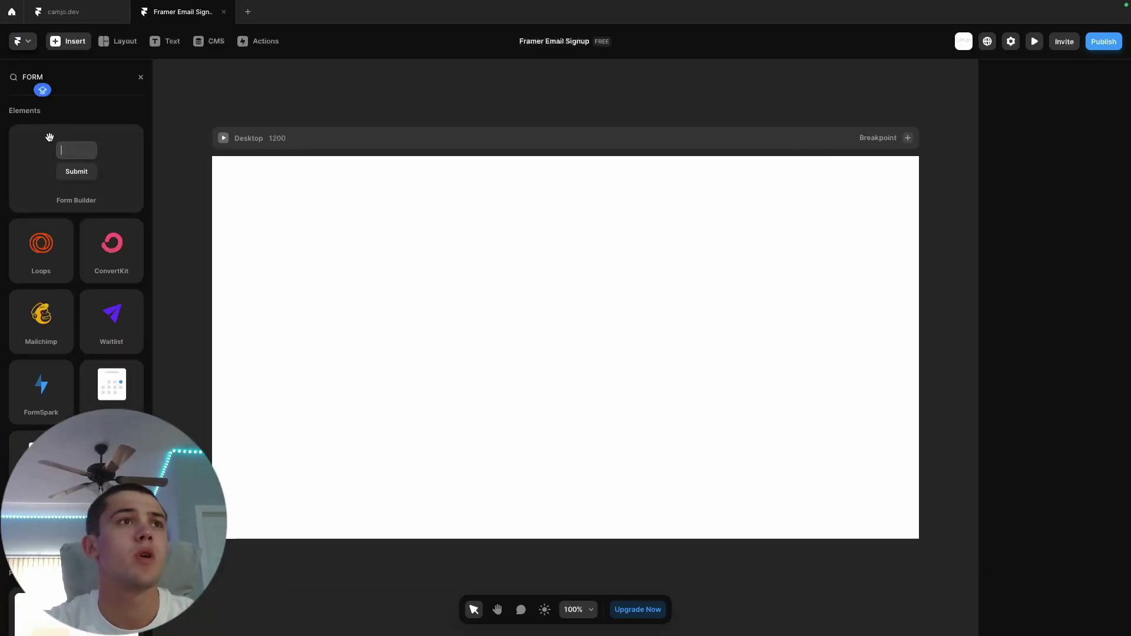
left_click_drag(74, 165, 641, 401)
left_click_drag(598, 306, 590, 251)
- Give the Desktop frame a stack layout with vertical distribution set to Center
left_click(435, 155)
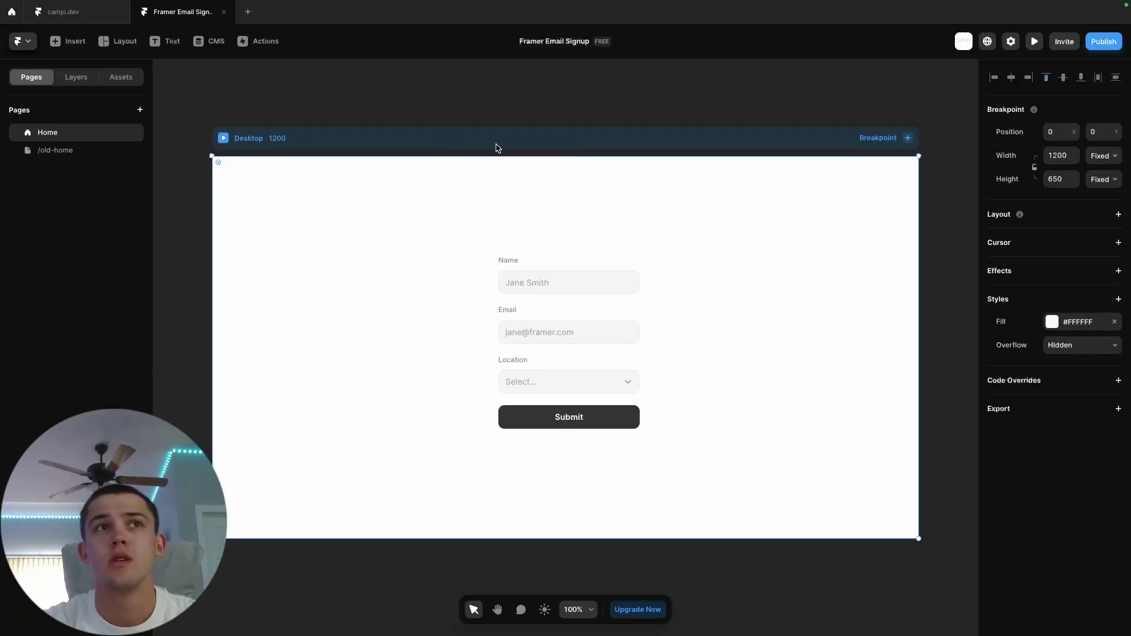
left_click(1119, 214)
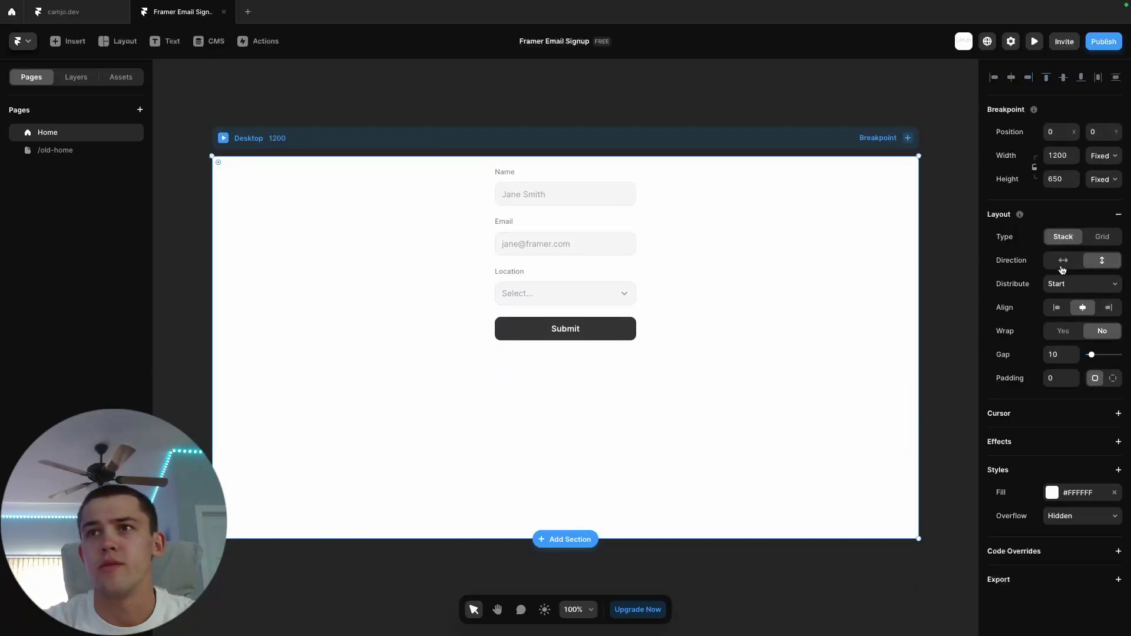
left_click(1071, 285)
left_click(1073, 304)
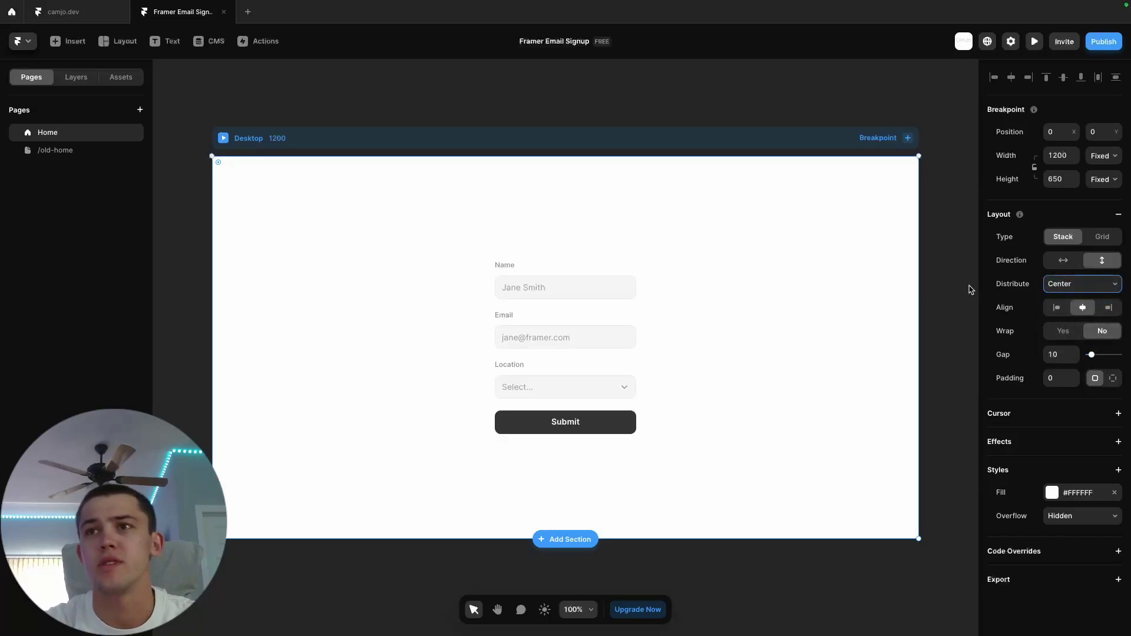
left_click(664, 111)
left_click(543, 268)
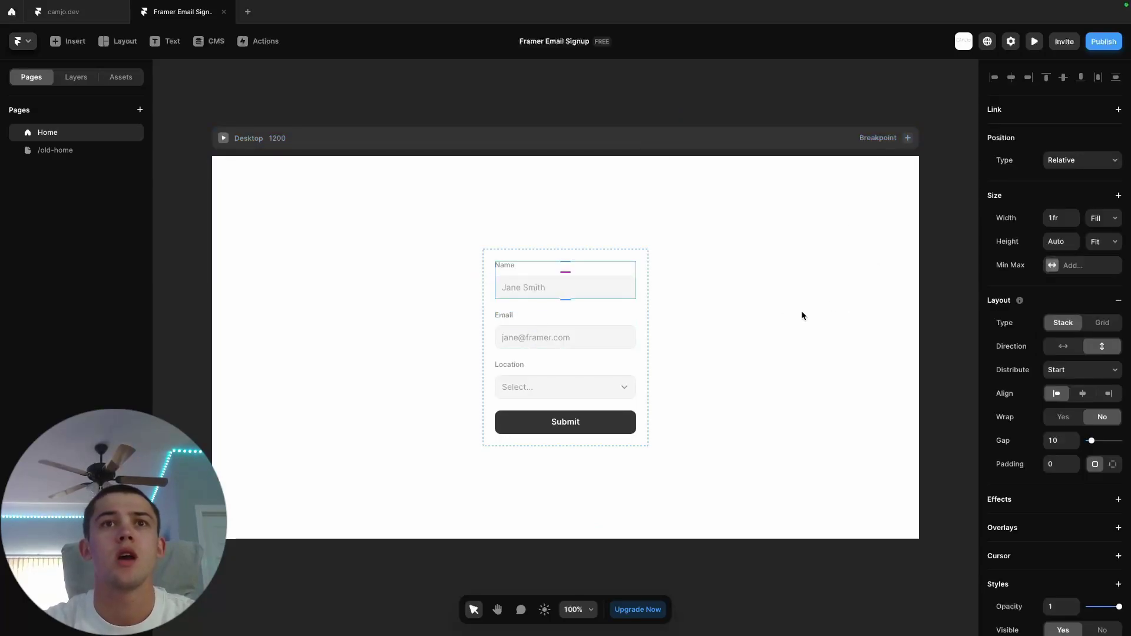
left_click(471, 102)
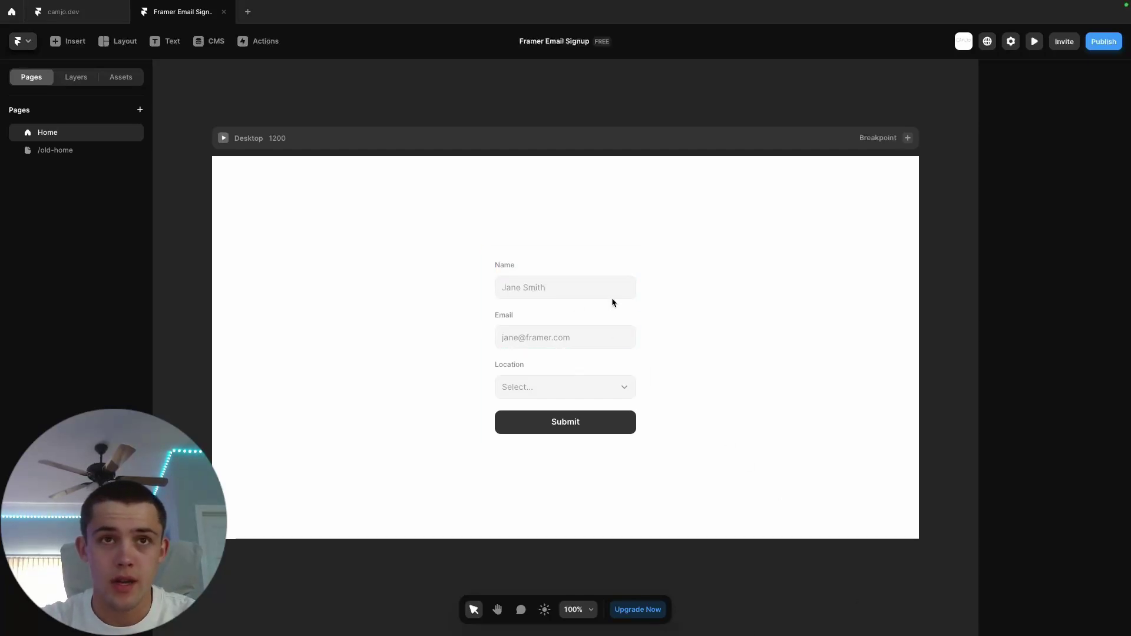
- Inspect the Form, Name/Email/Location label groups, Name text and input, and Submit button layers
left_click(524, 264)
left_click(80, 80)
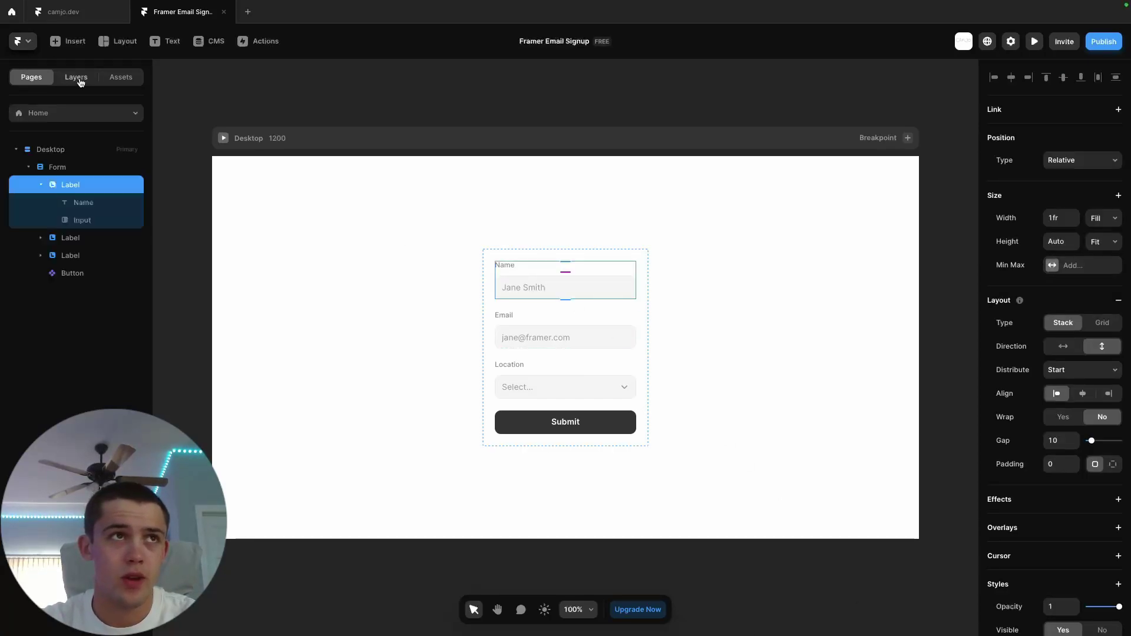
left_click(69, 168)
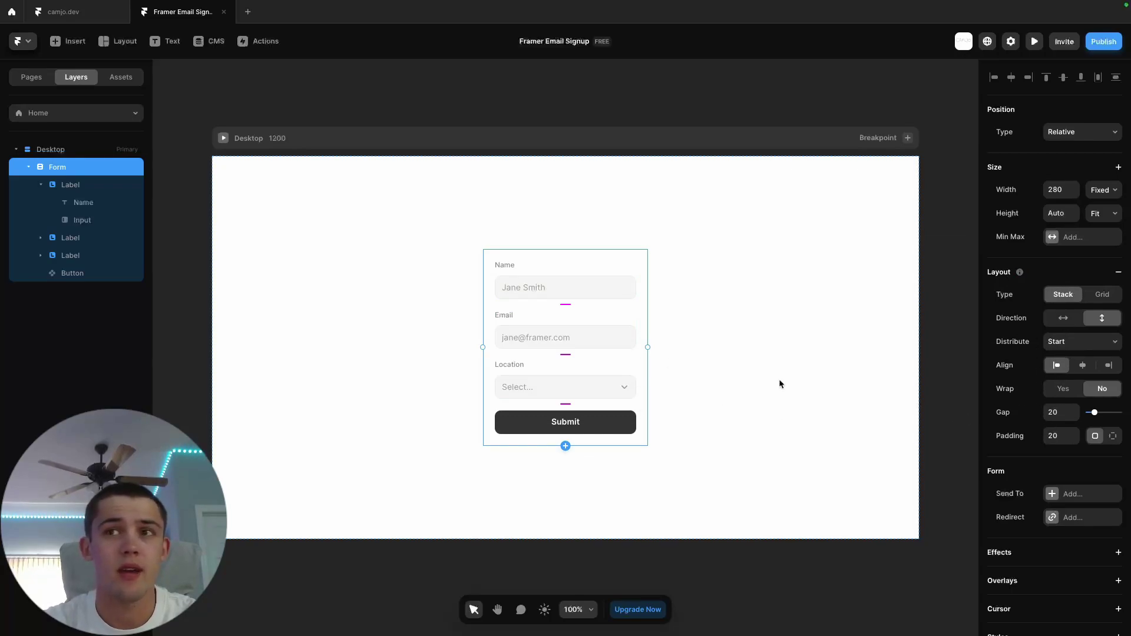
left_click(40, 185)
left_click(86, 221)
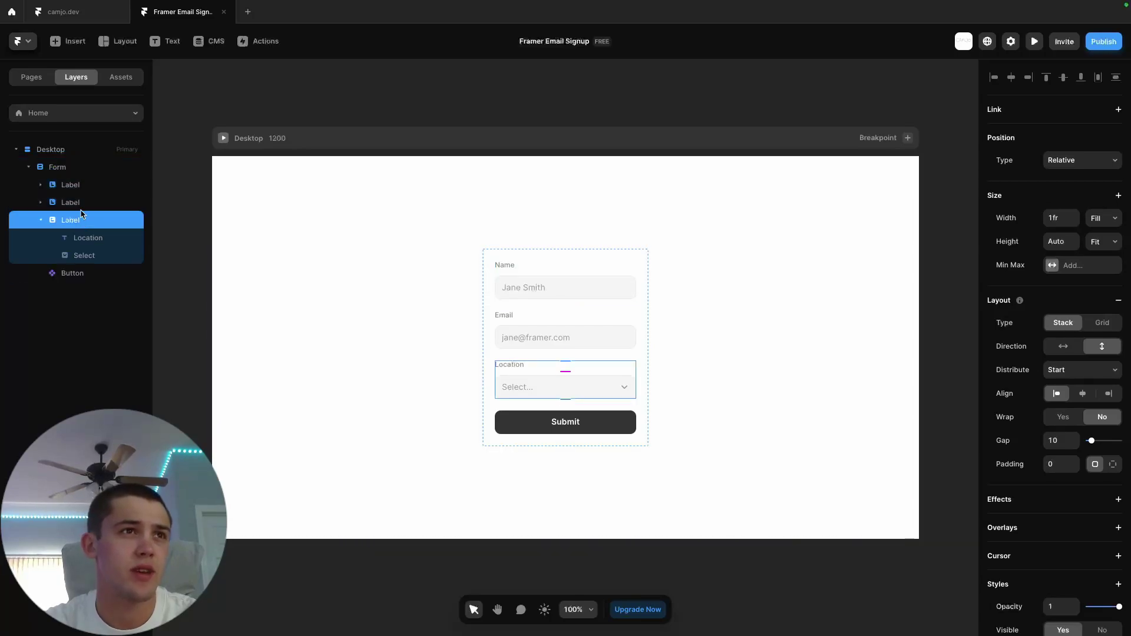
left_click(77, 202)
left_click(78, 187)
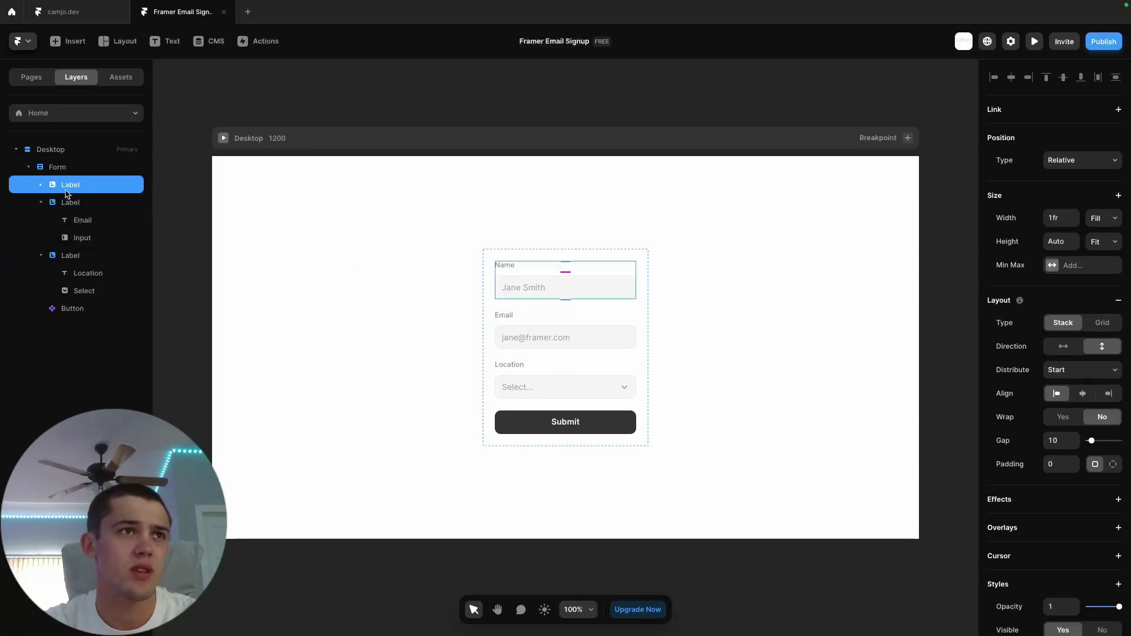
left_click(40, 185)
left_click(83, 203)
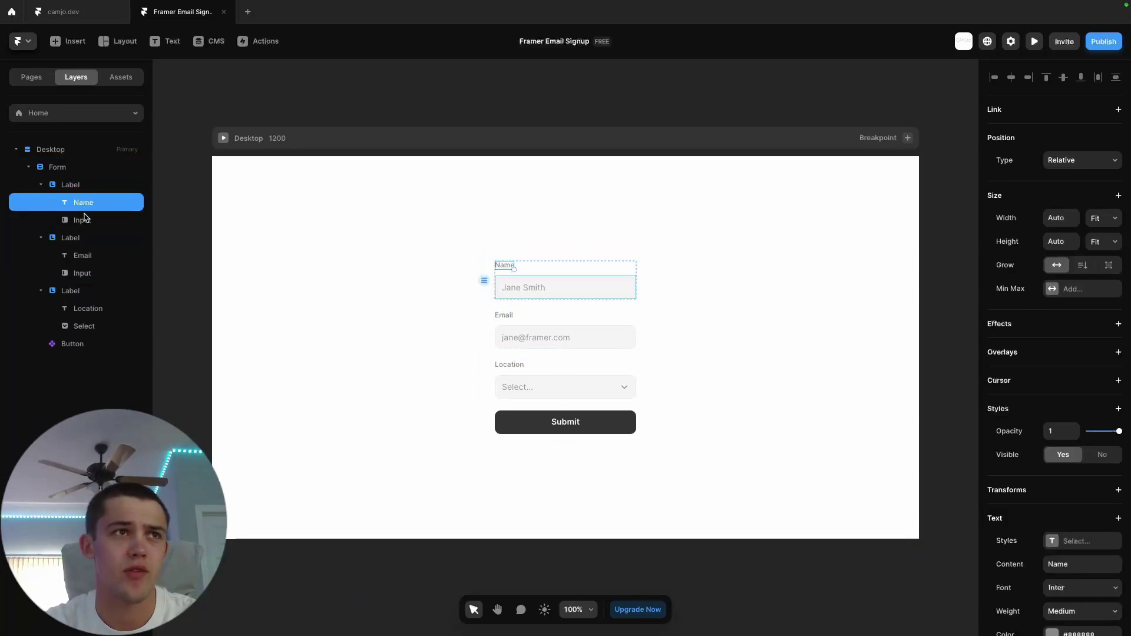
left_click(84, 221)
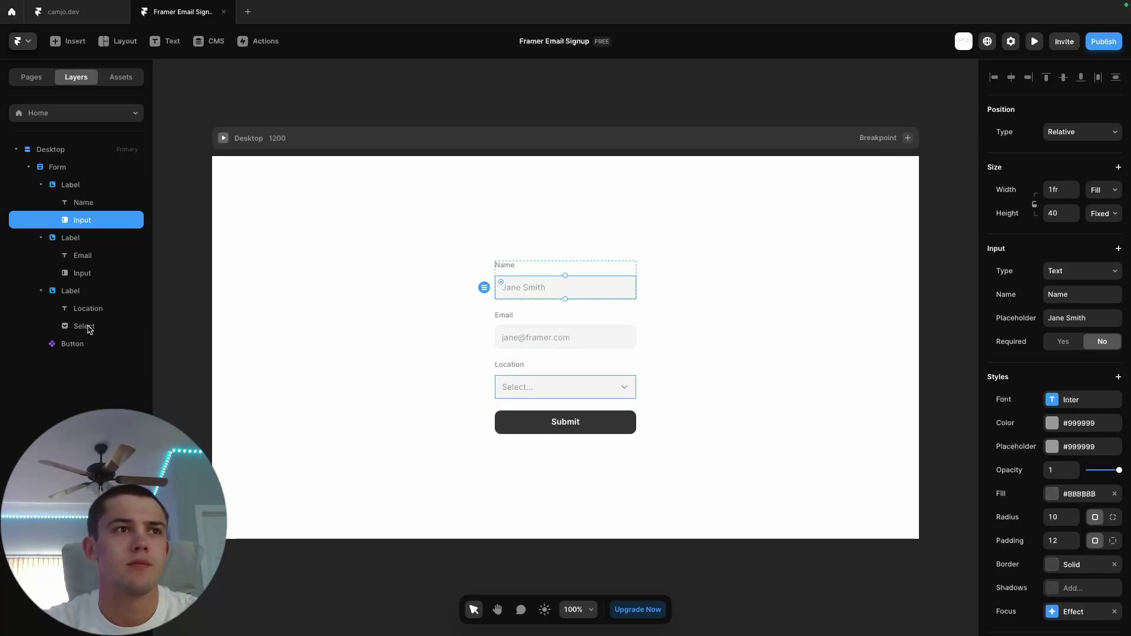
left_click(77, 347)
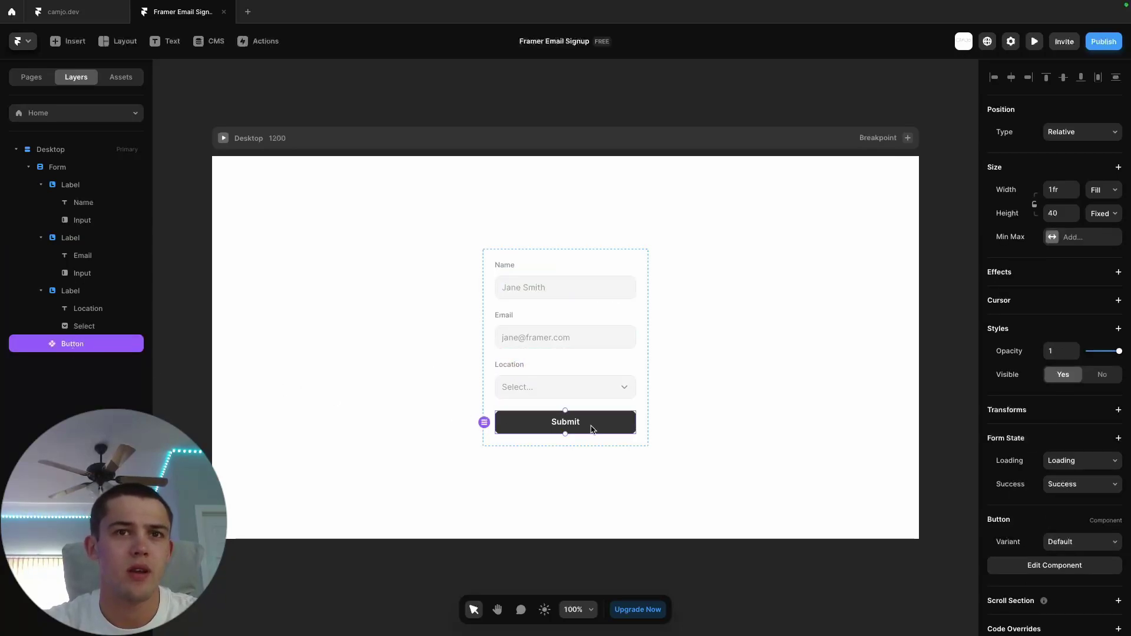
left_click(59, 169)
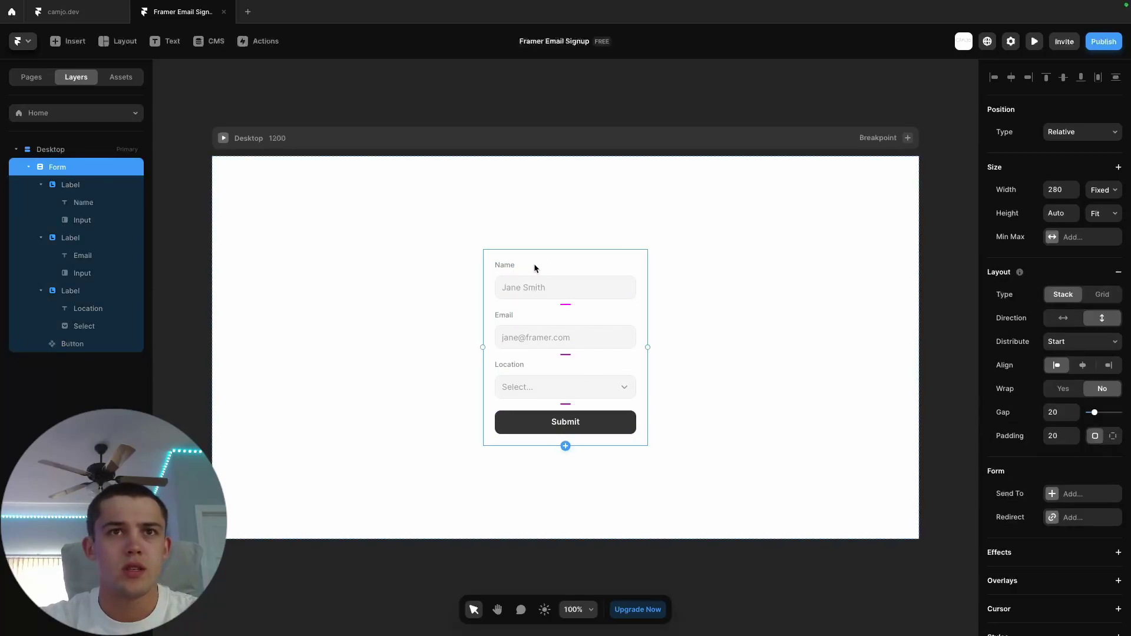
- Delete the Name and Location field groups from the form
left_click(542, 365)
left_click(93, 185)
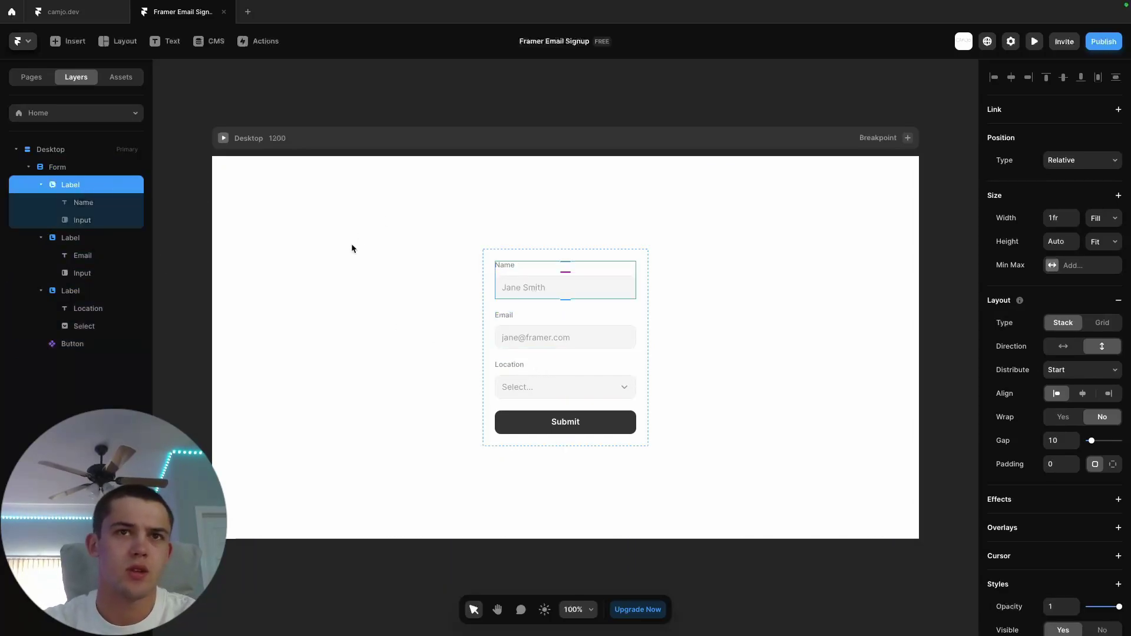
key("Delete")
left_click(81, 241)
key("Delete")
- Delete the Email text label so only the bare email input remains
left_click(557, 322)
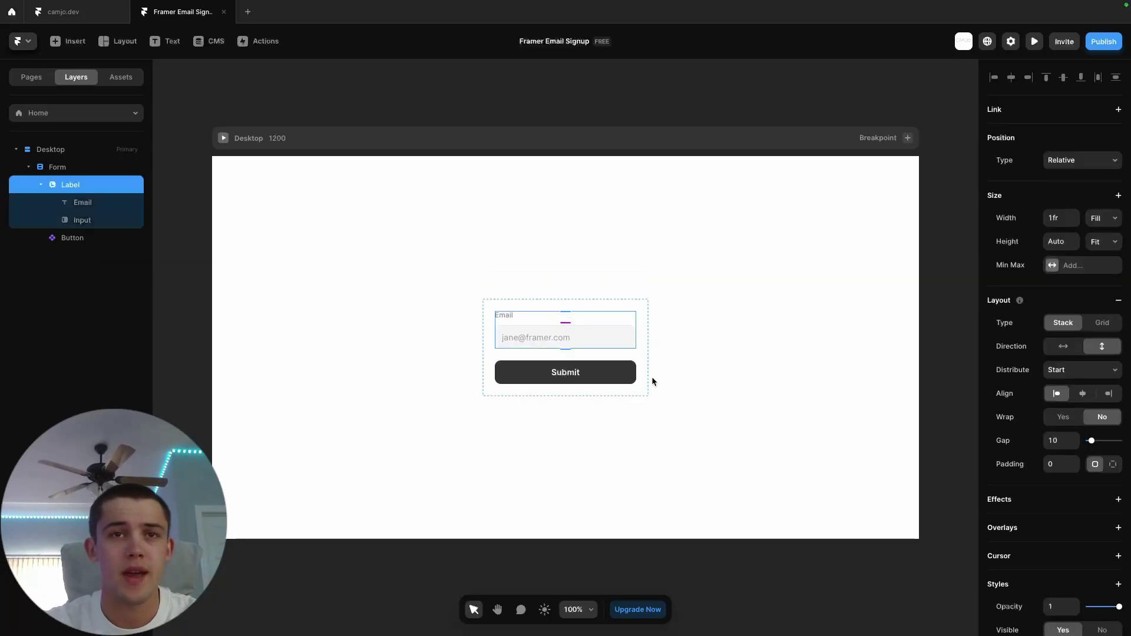
left_click(706, 352)
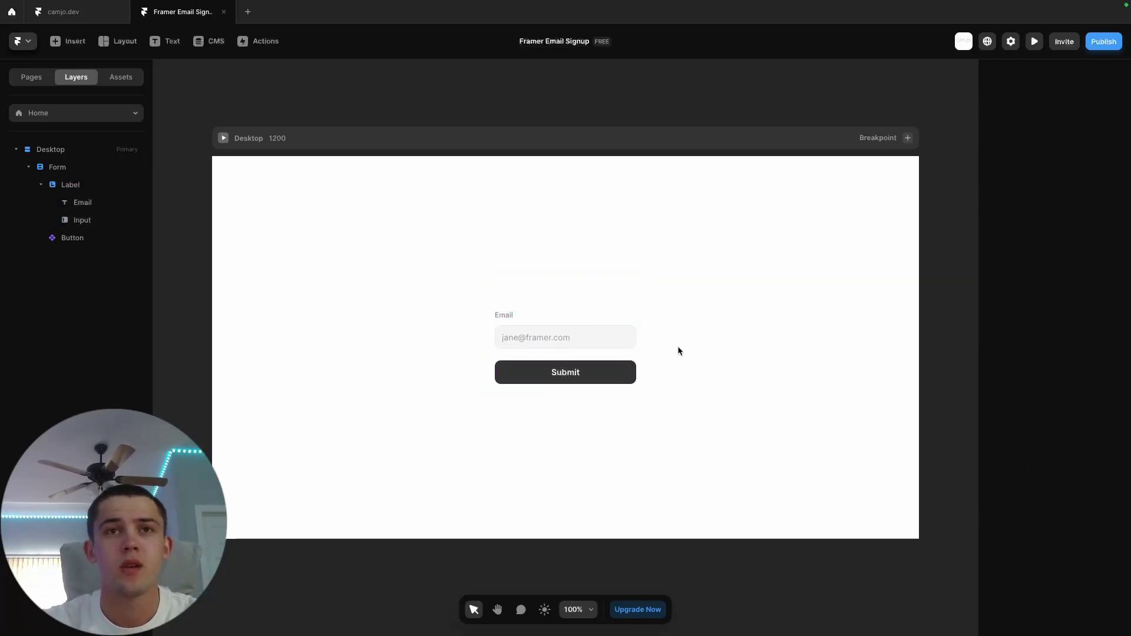
left_click(555, 354)
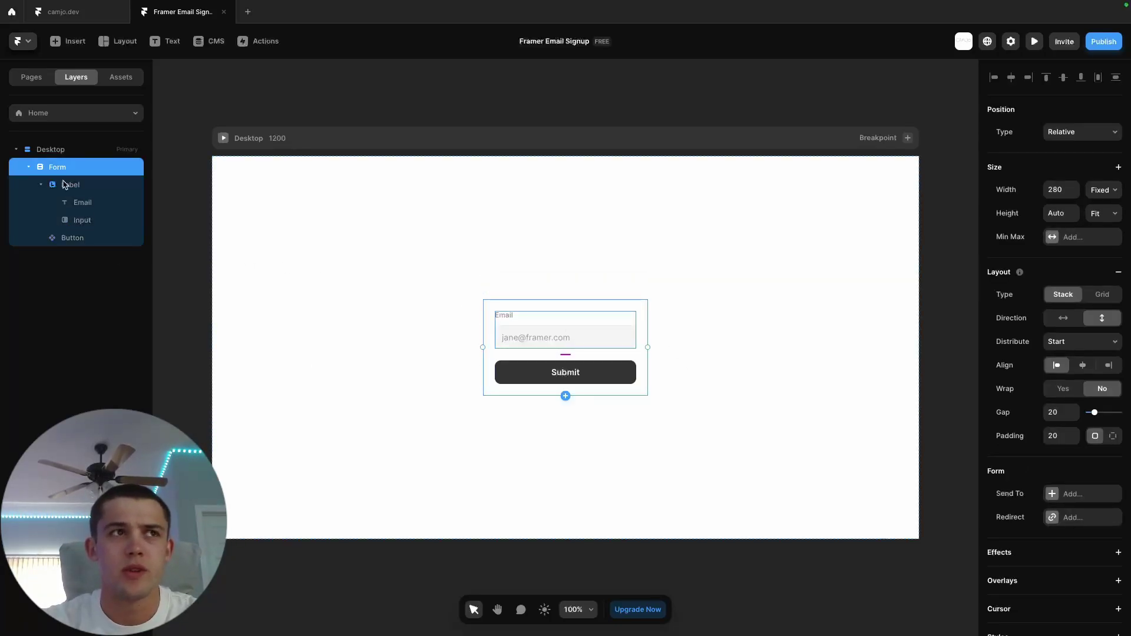
left_click(96, 205)
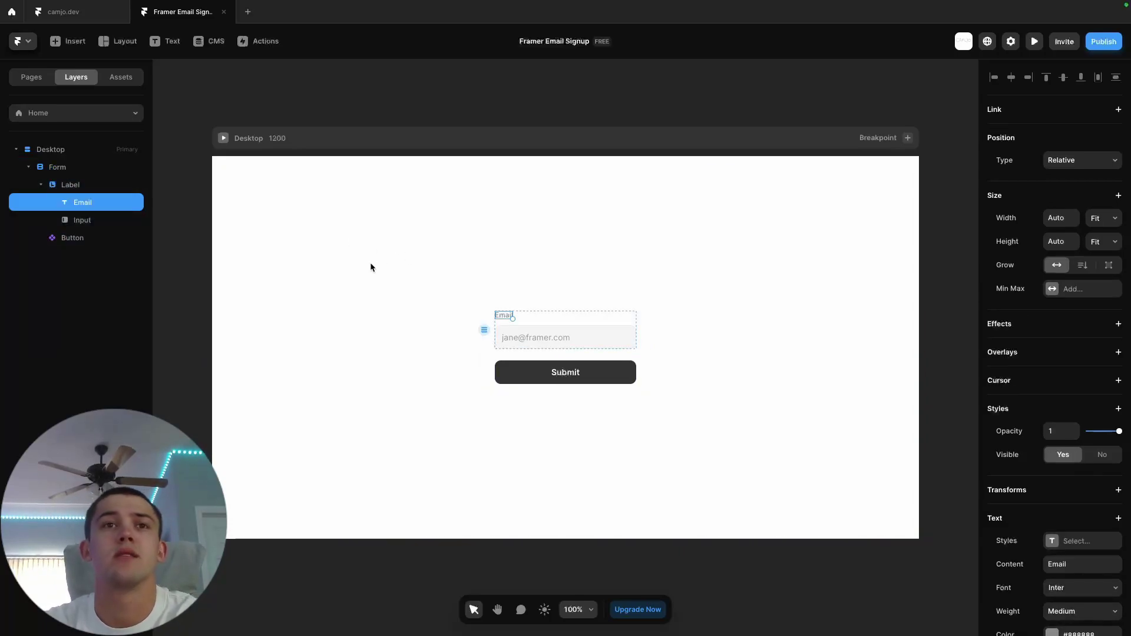
key("Delete")
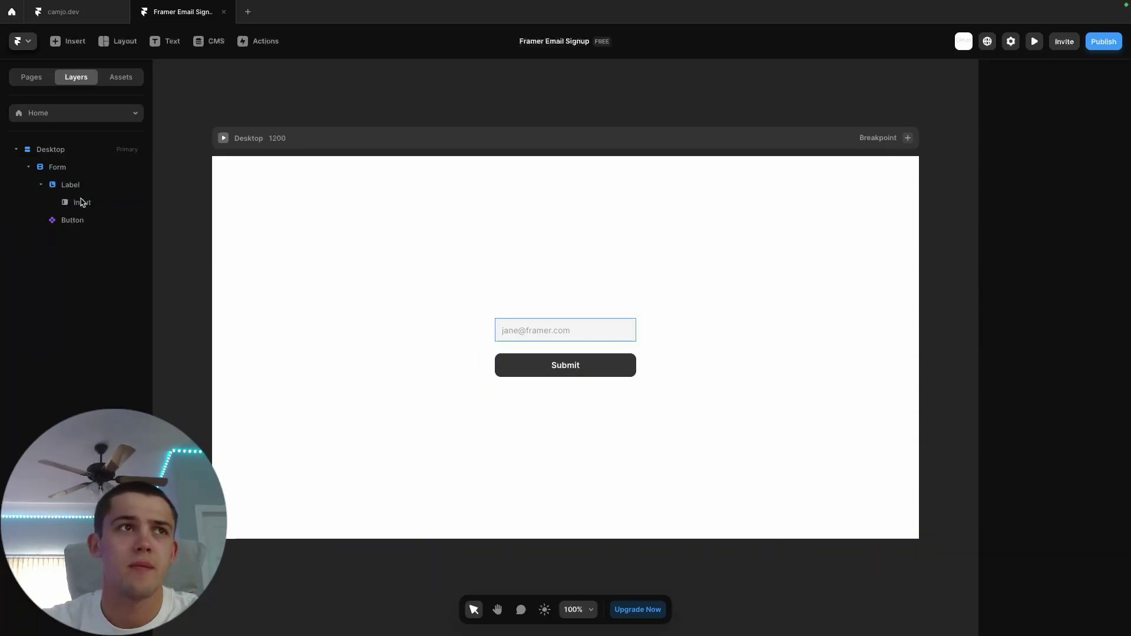
left_click(72, 185)
left_click(67, 168)
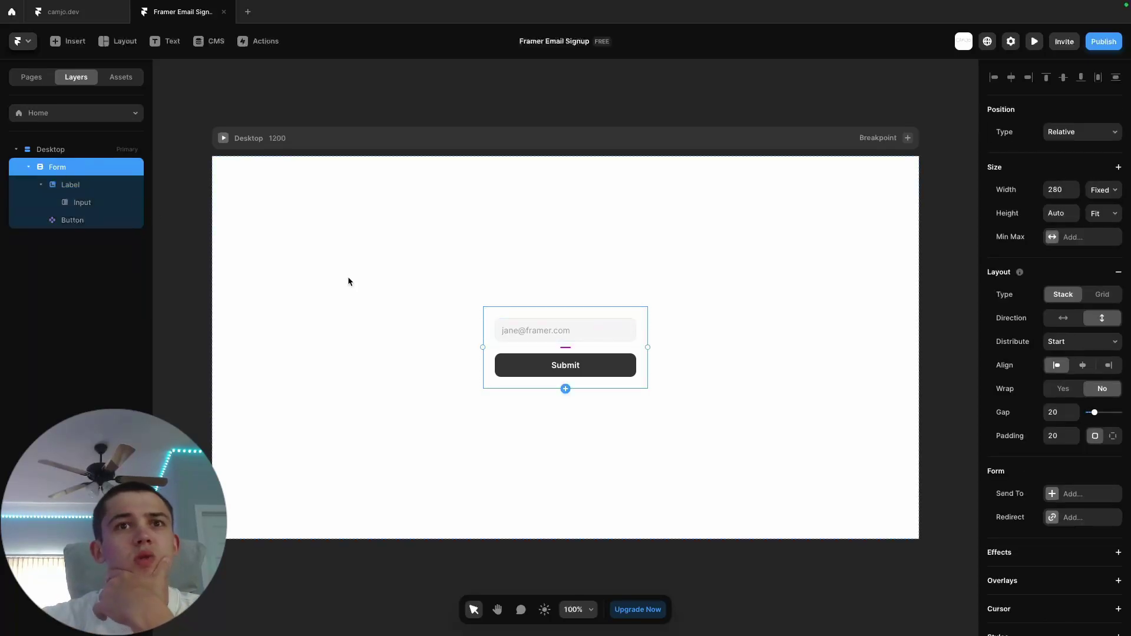
- Make the form's stack horizontal and set its width to 400
left_click(1063, 318)
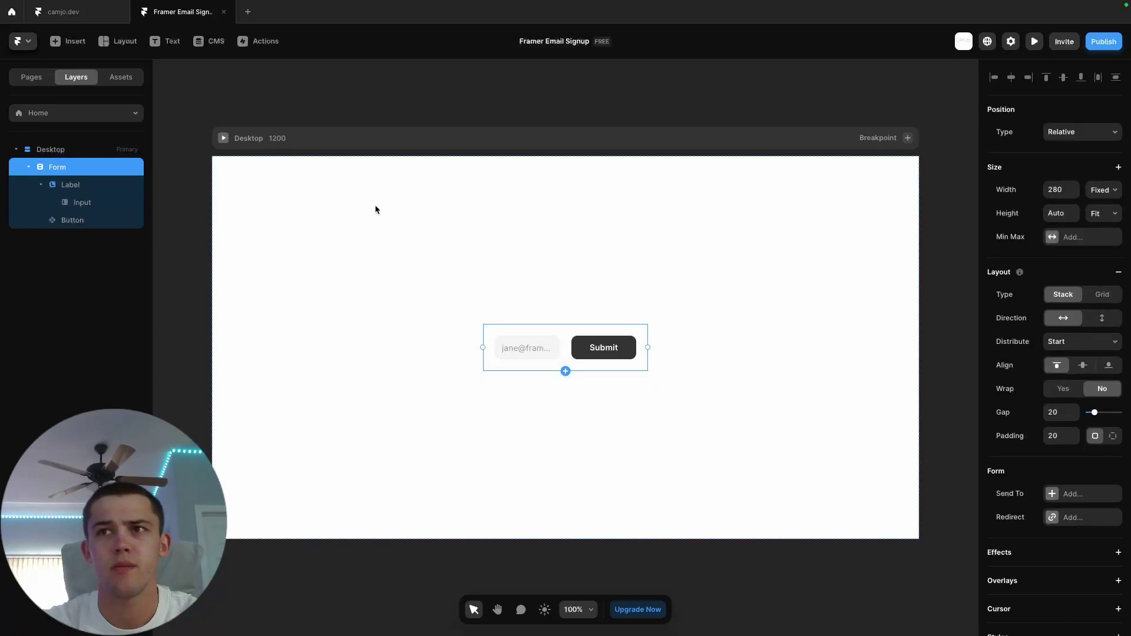
left_click(86, 189)
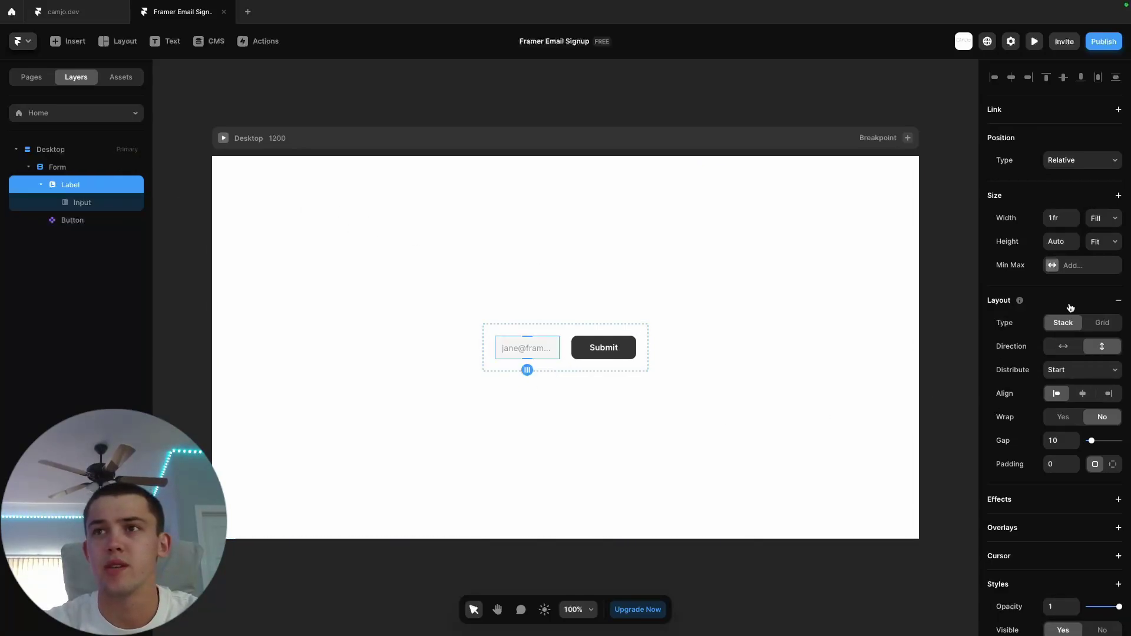
left_click(66, 167)
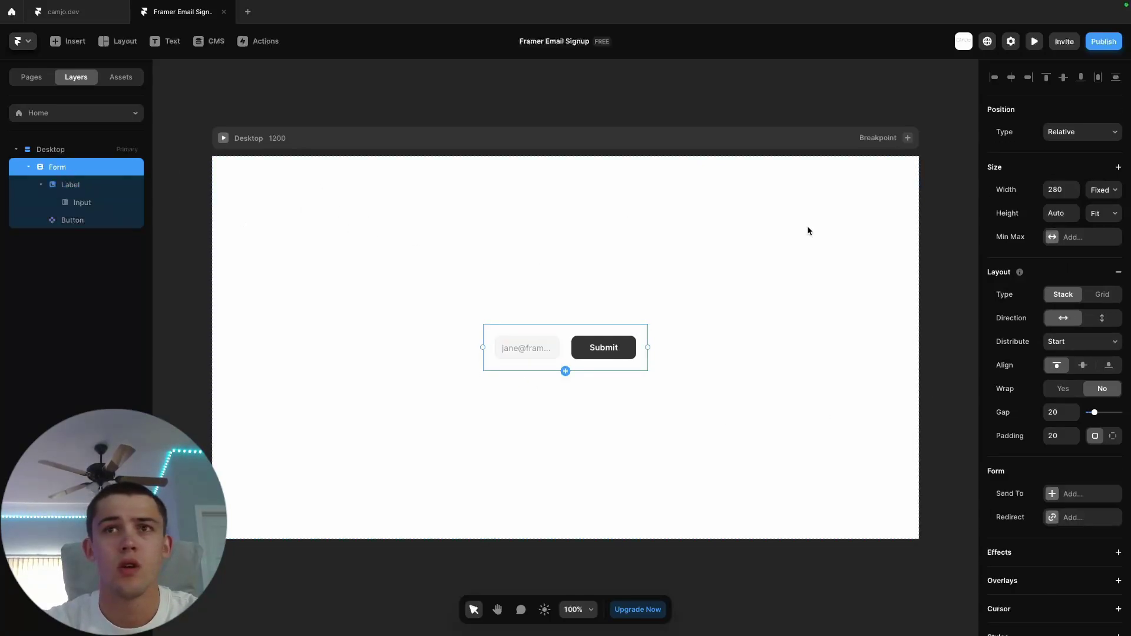
left_click(1059, 190)
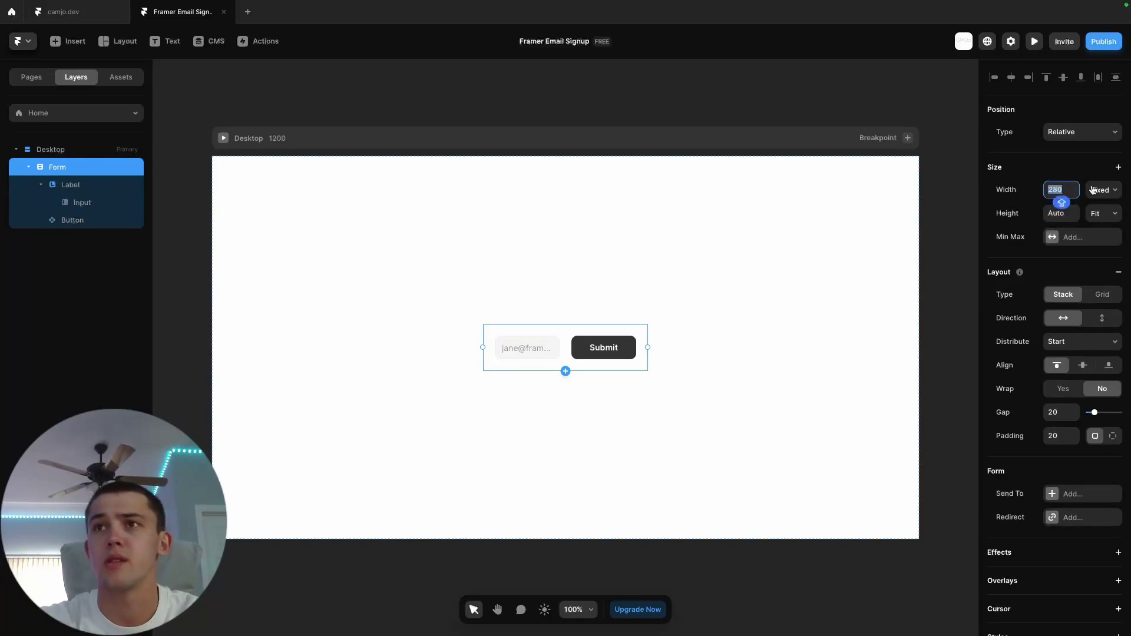
type("400")
key("Return")
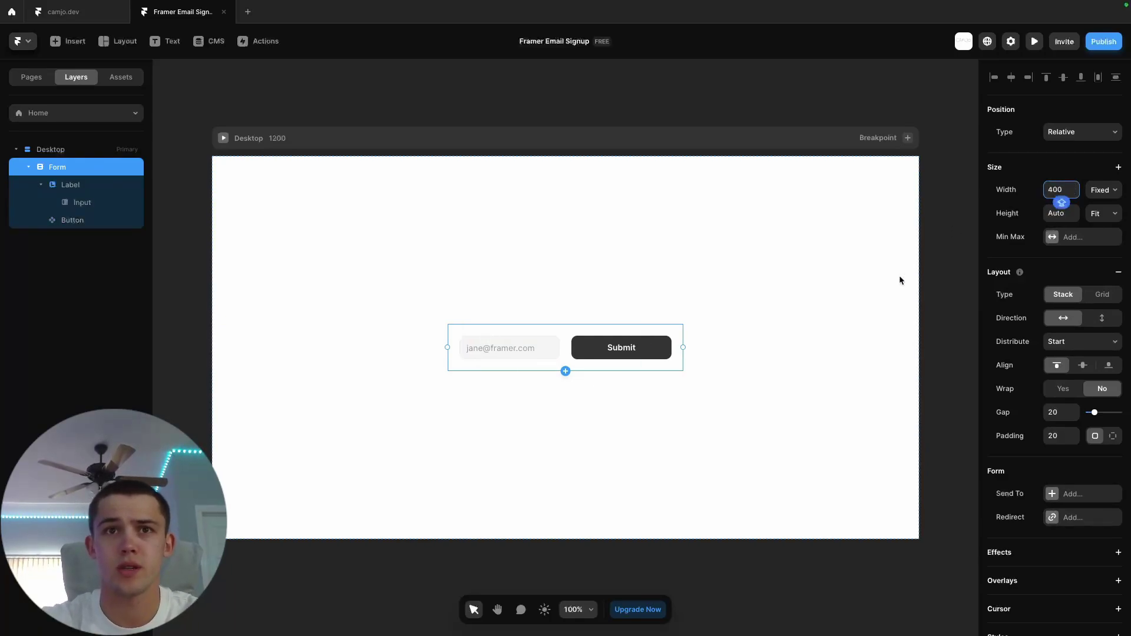
left_click(489, 352)
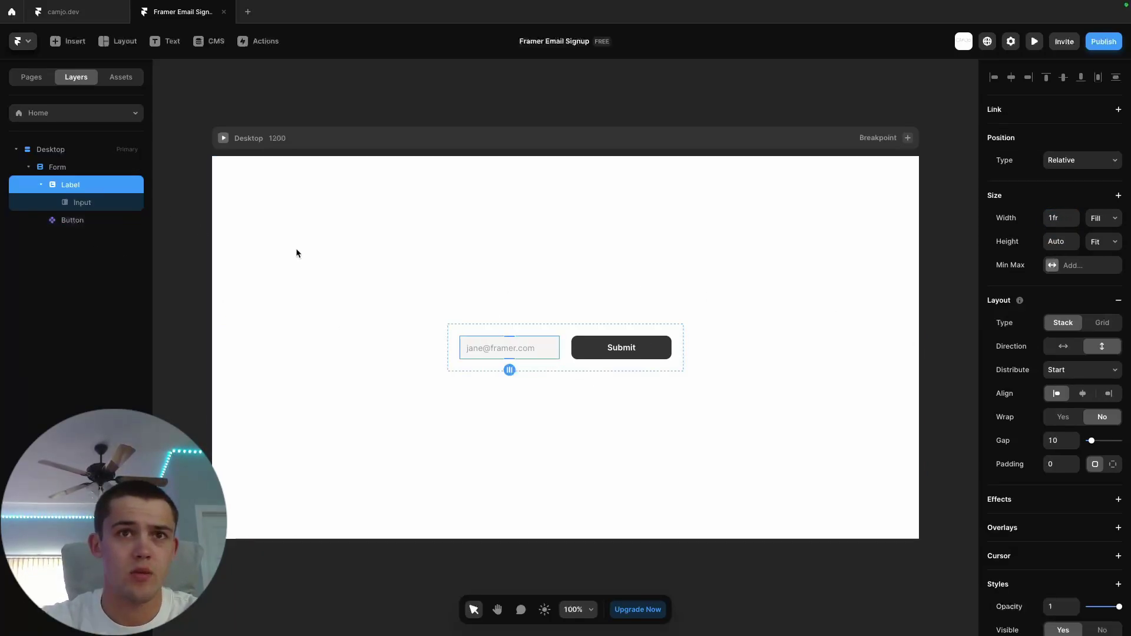
- Give the email input group a fixed width of 300, then change it to 250
left_click(588, 352)
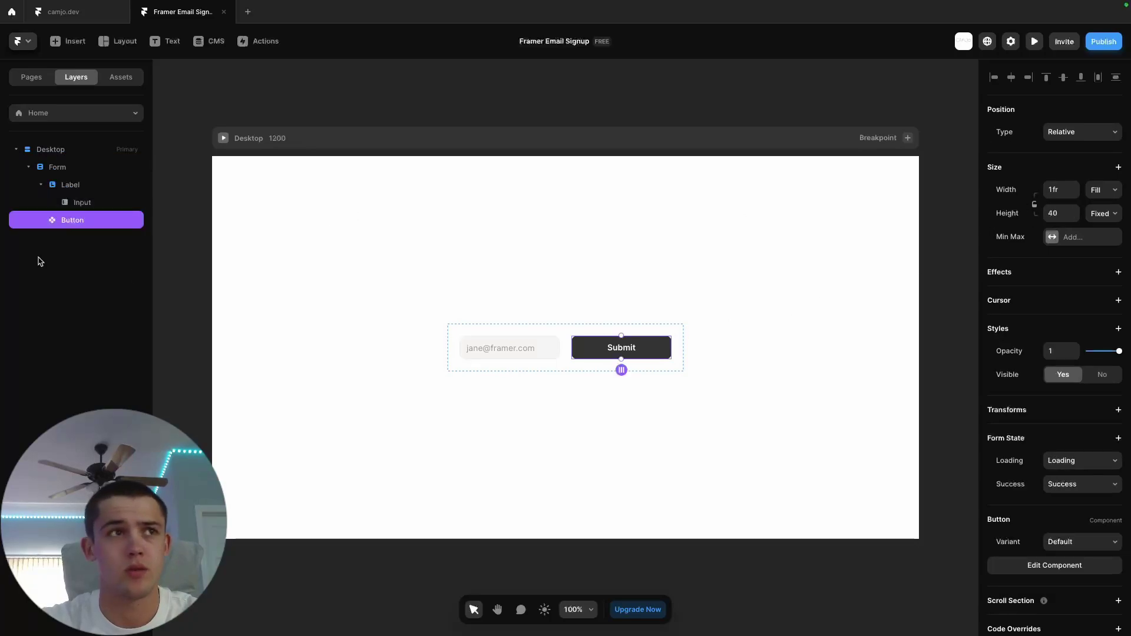
left_click(66, 186)
left_click(1056, 223)
type("300")
key("Return")
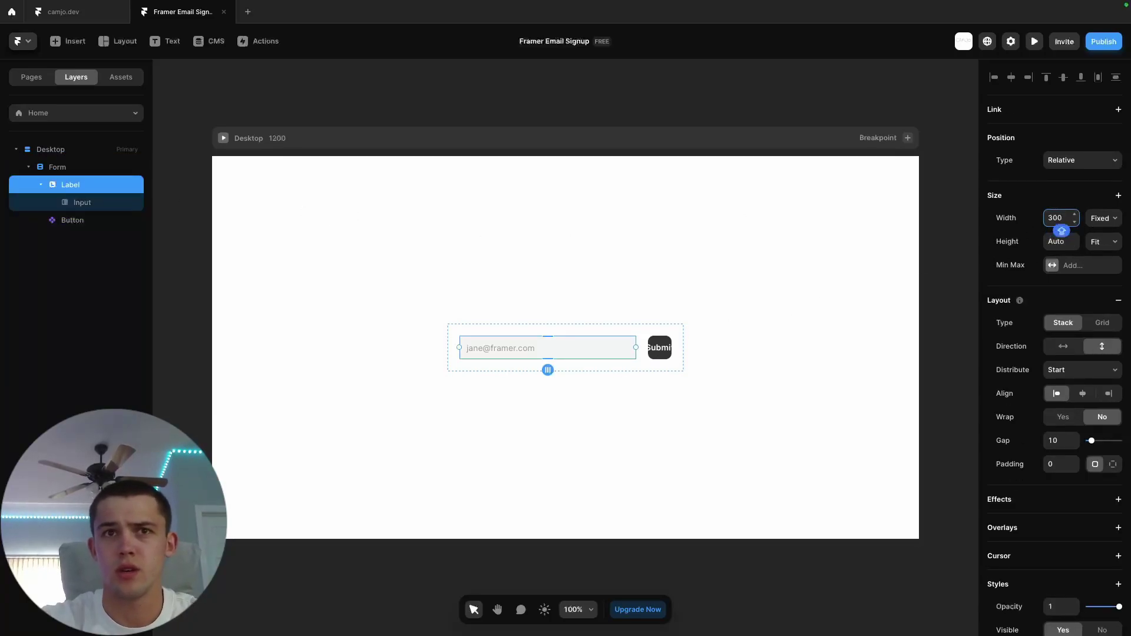
double_click(1054, 217)
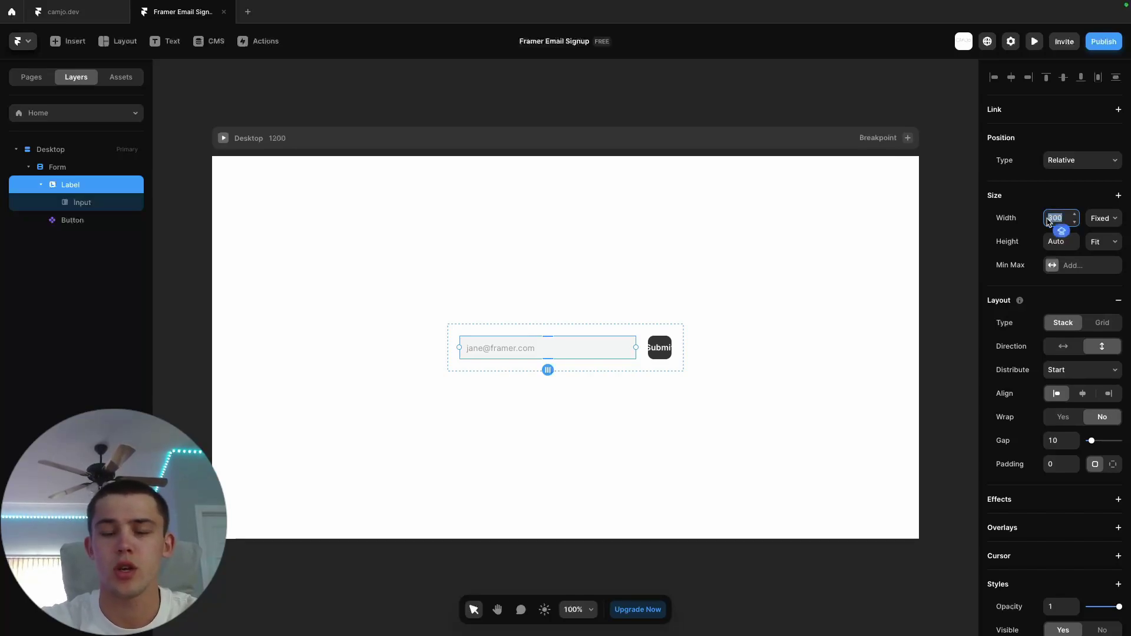
type("200")
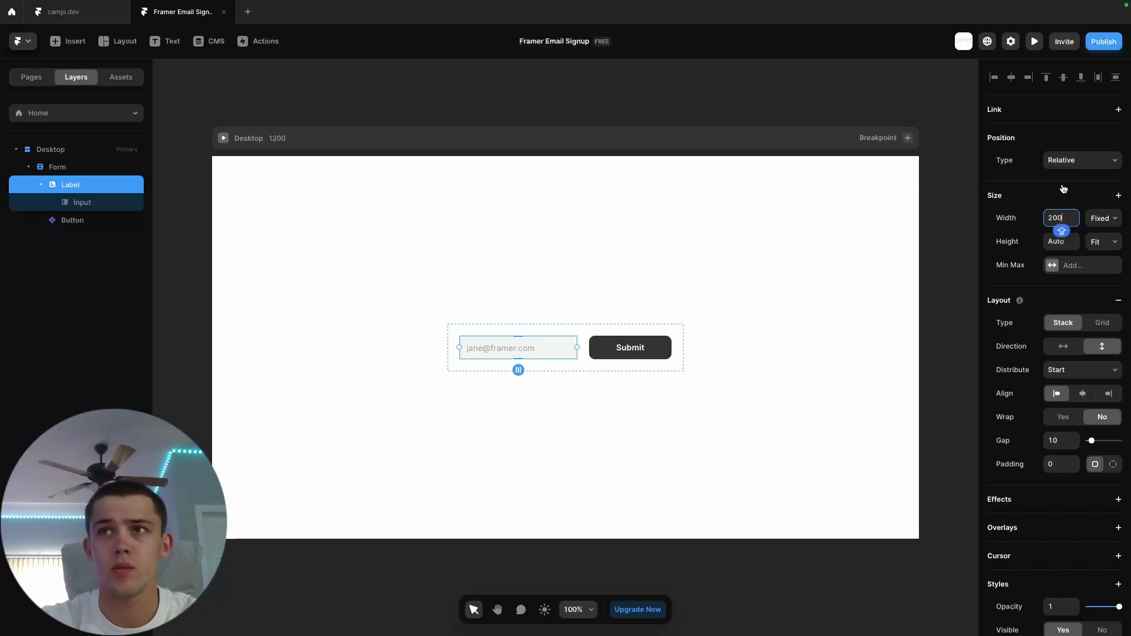
key("BackSpace")
key("BackSpace")
type("50")
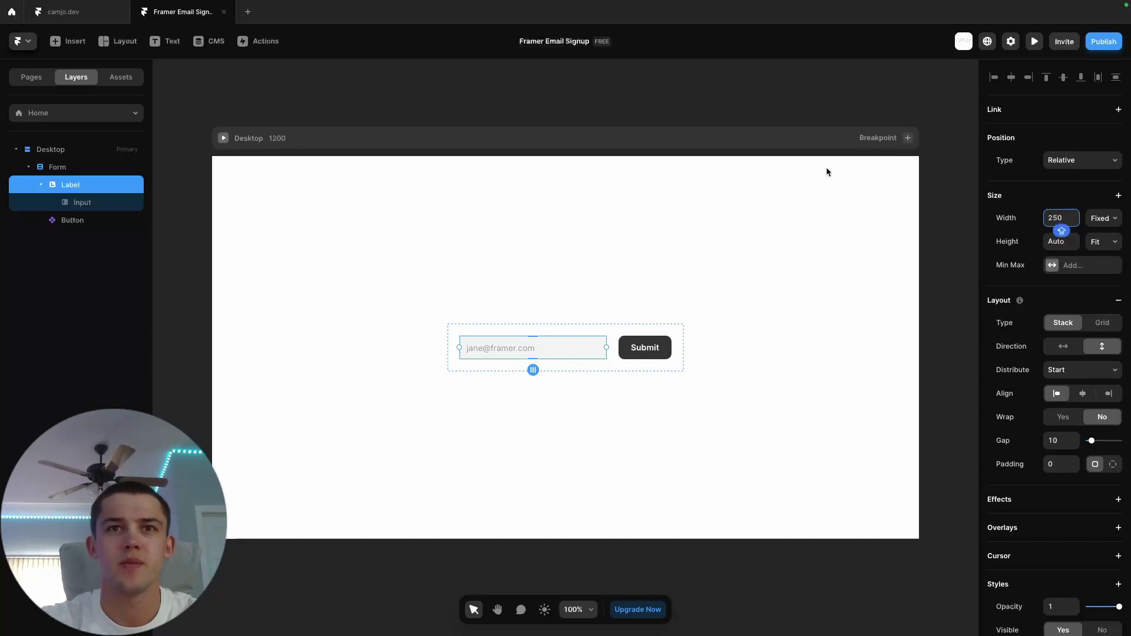
left_click(742, 100)
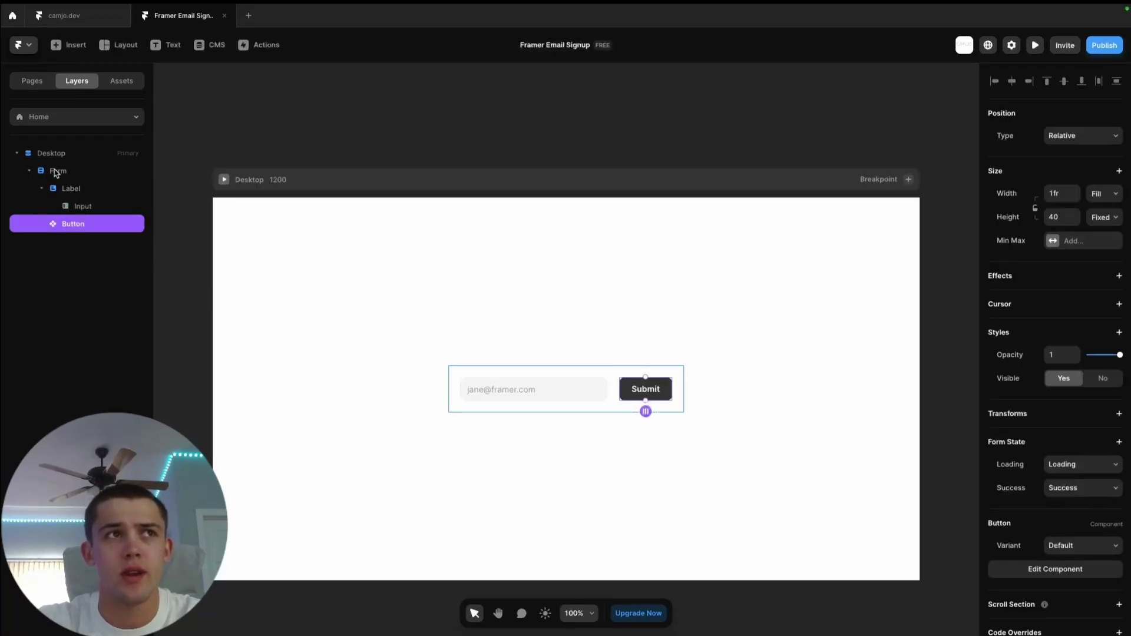
- List the form's Send To destinations: Email, Webhook and Google Sheets
left_click(56, 171)
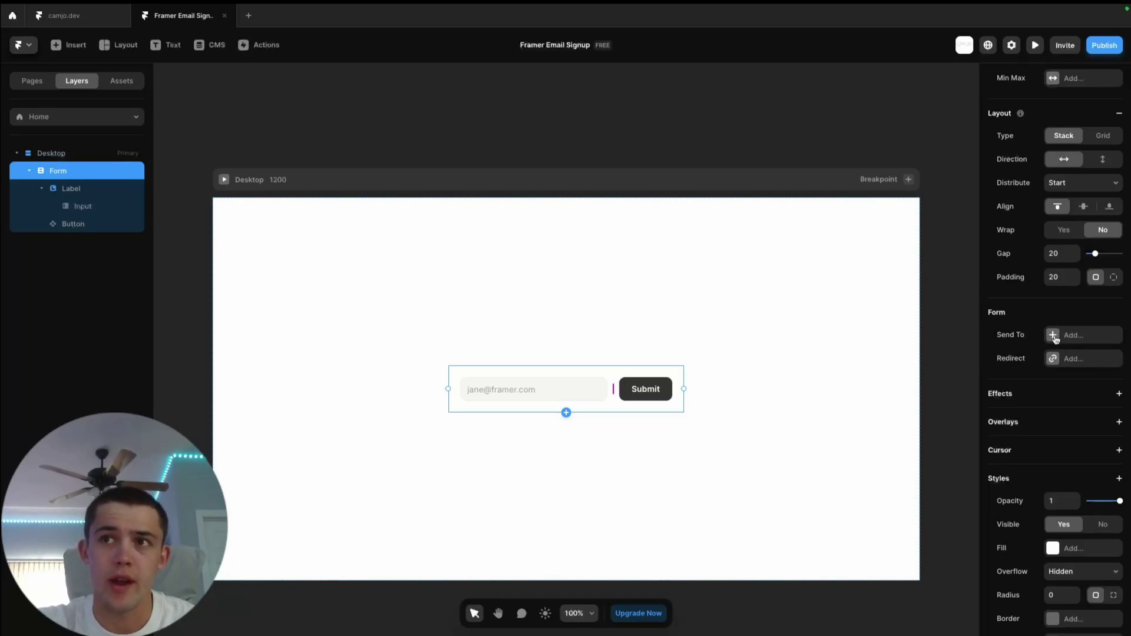
left_click(1053, 335)
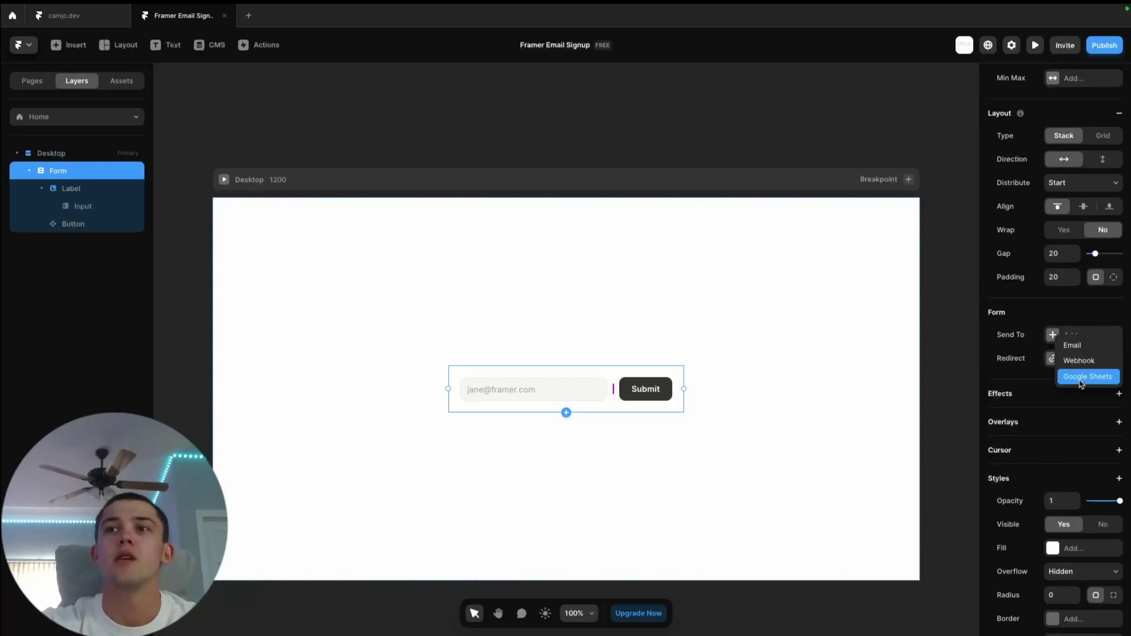
- Choose Google Sheets as the Send To destination and start connecting a Google account
left_click(1076, 383)
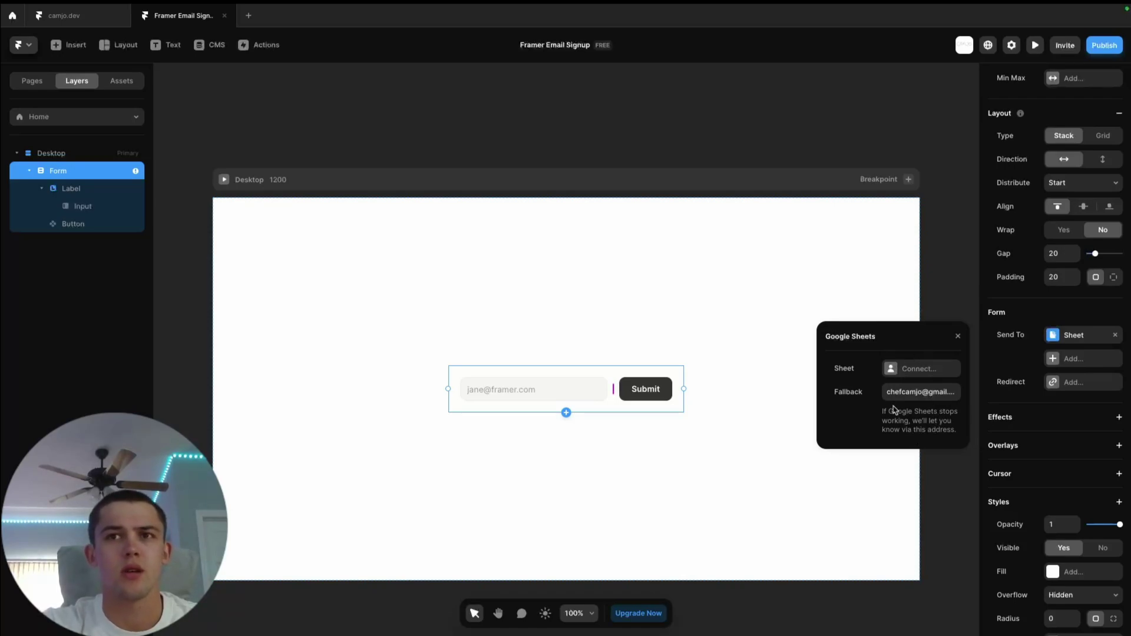
left_click(901, 370)
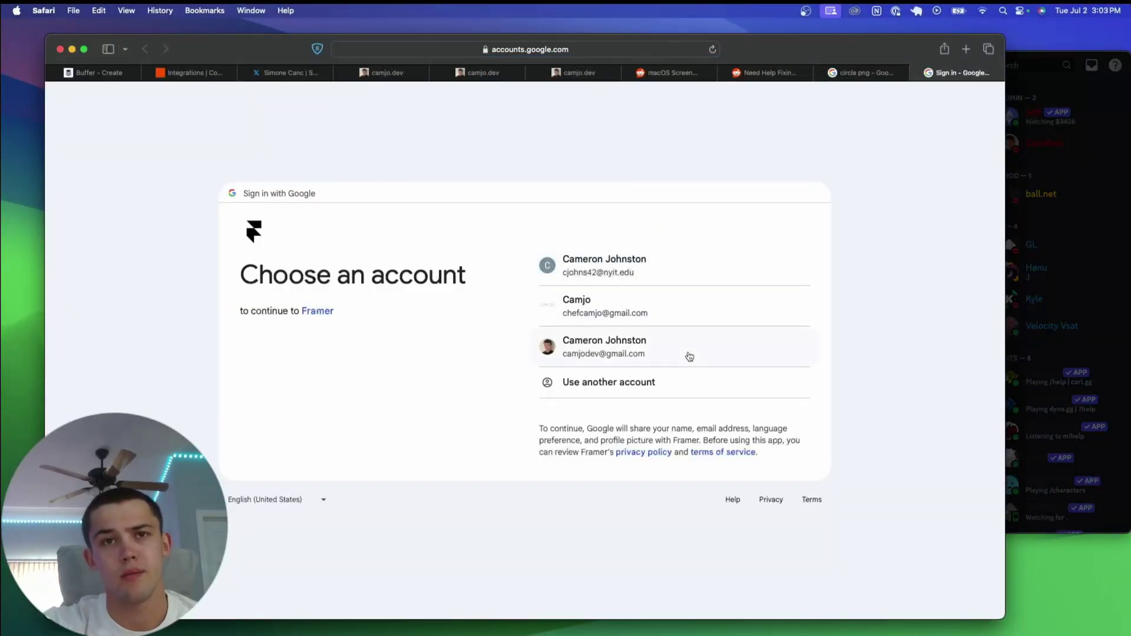
- Sign in with the Google account, grant Framer access, and let Safari return to Framer
left_click(613, 346)
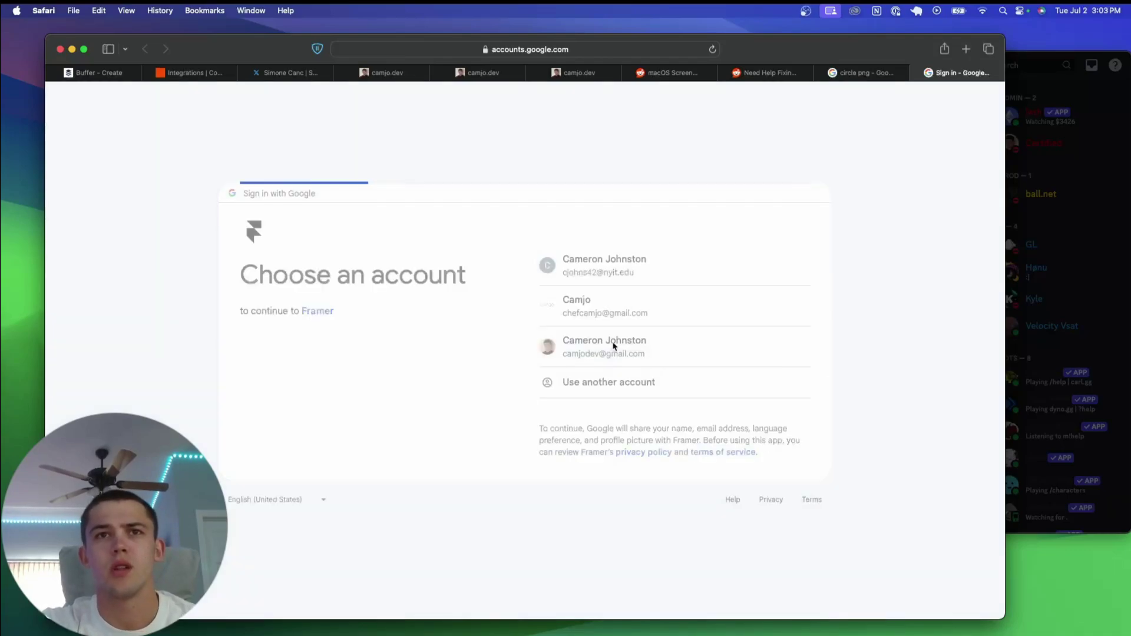
left_click(654, 417)
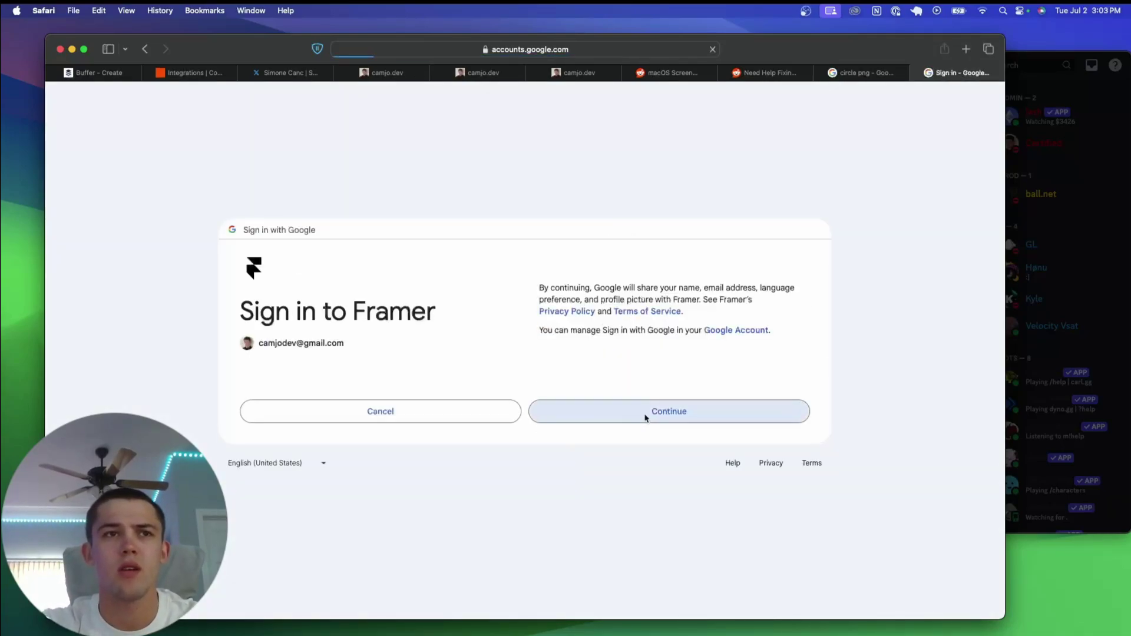
left_click(753, 446)
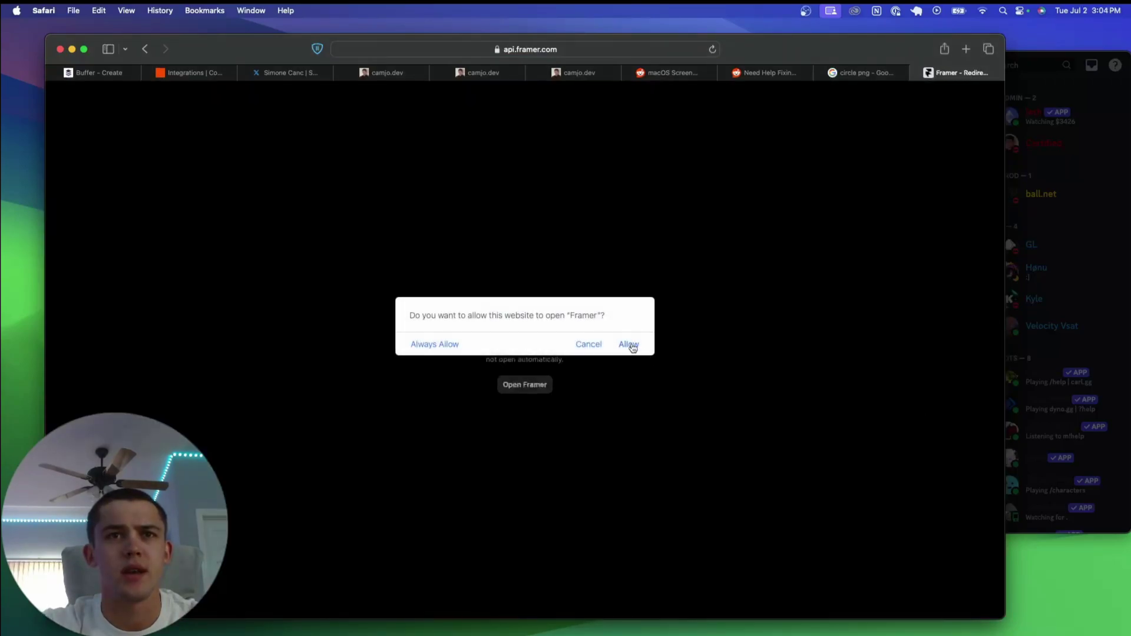
left_click(628, 344)
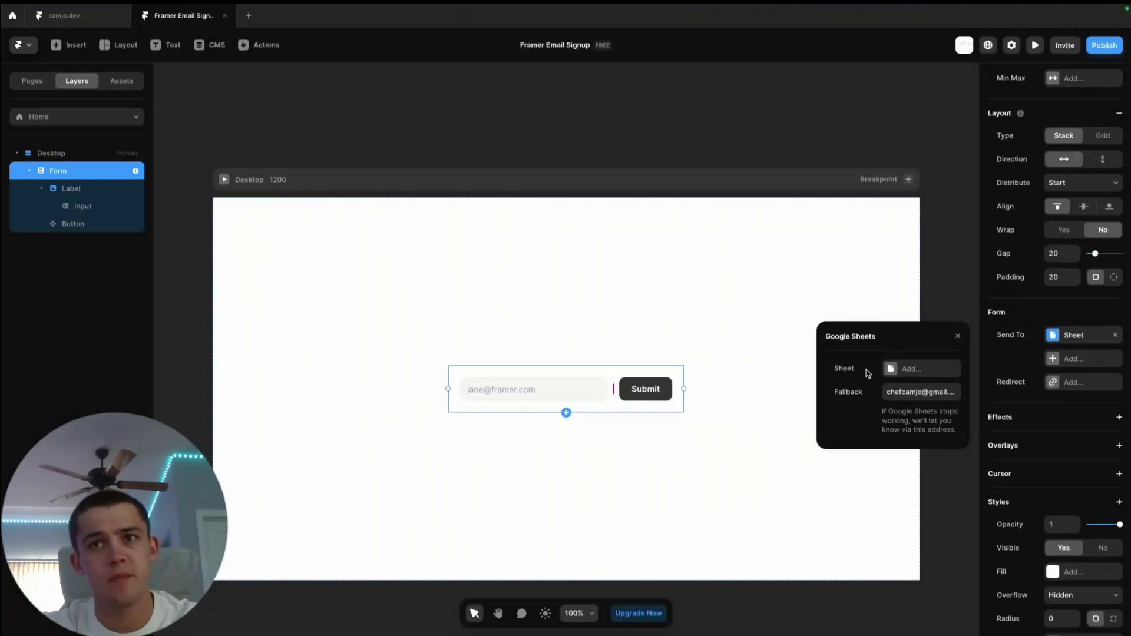
- Create a new sheet named 'VIDEO TUTORIAL DEMO' as the submission target and close the popup
left_click(906, 370)
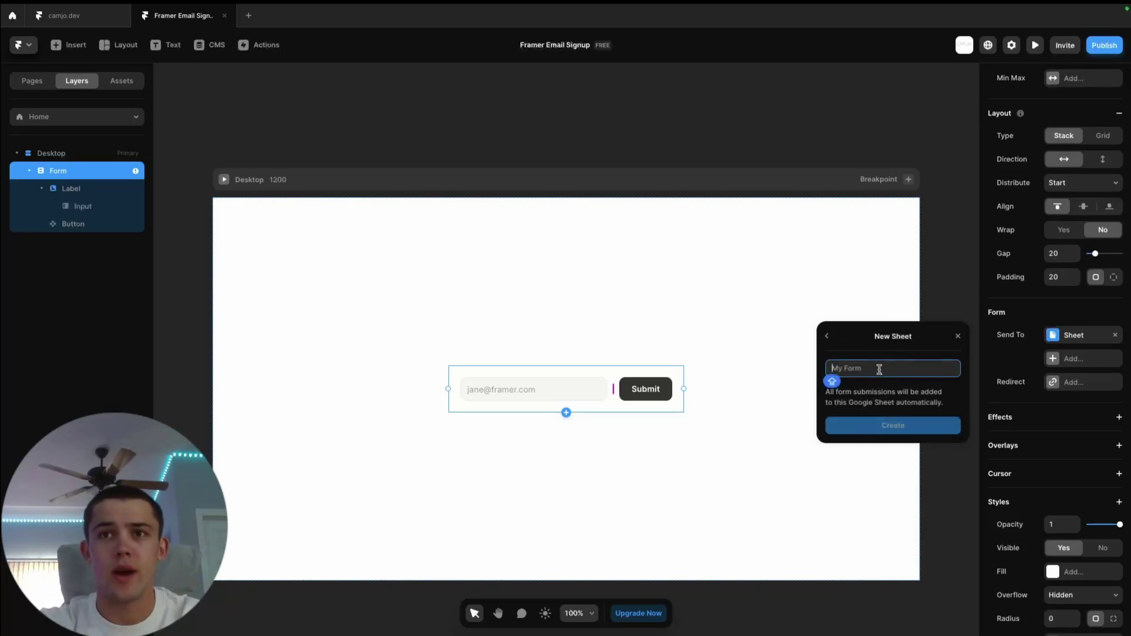
type("VIDEO")
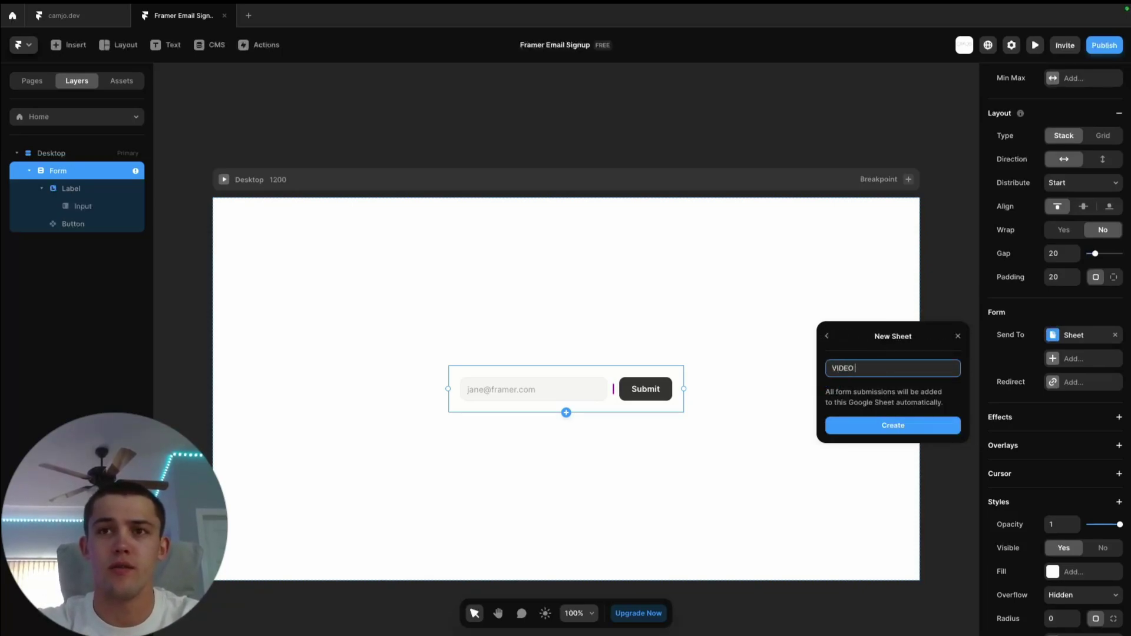
type(" TUTORIAL DEMO")
key("Return")
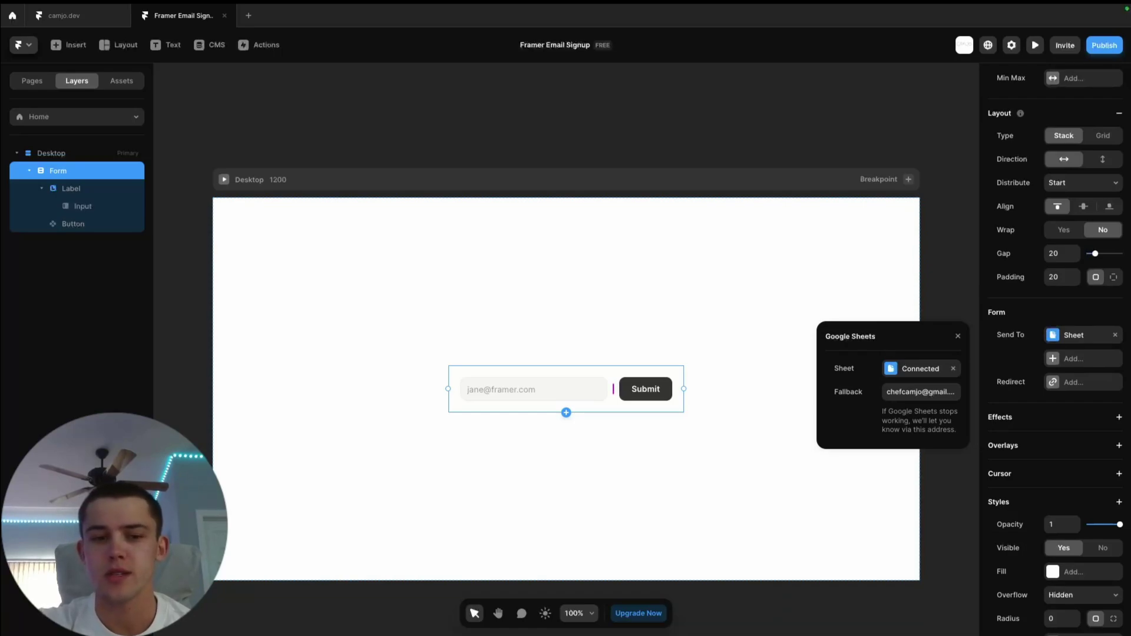
key("Escape")
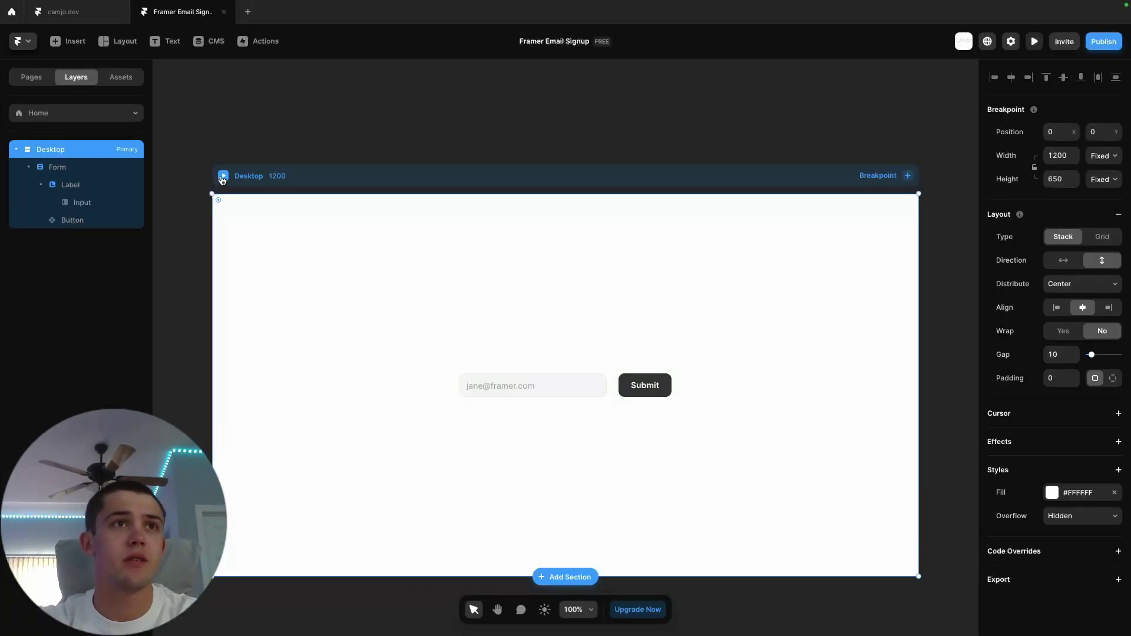
- In preview, submit a test email address through the form and get the 'Thank you' message
left_click(223, 177)
left_click(548, 351)
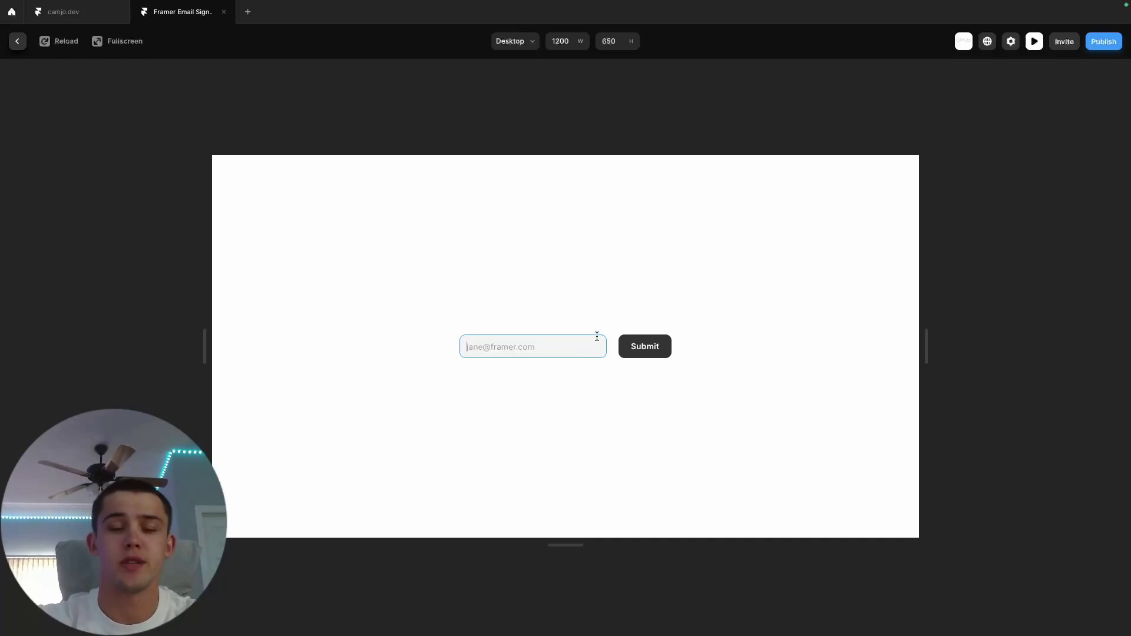
key("Return")
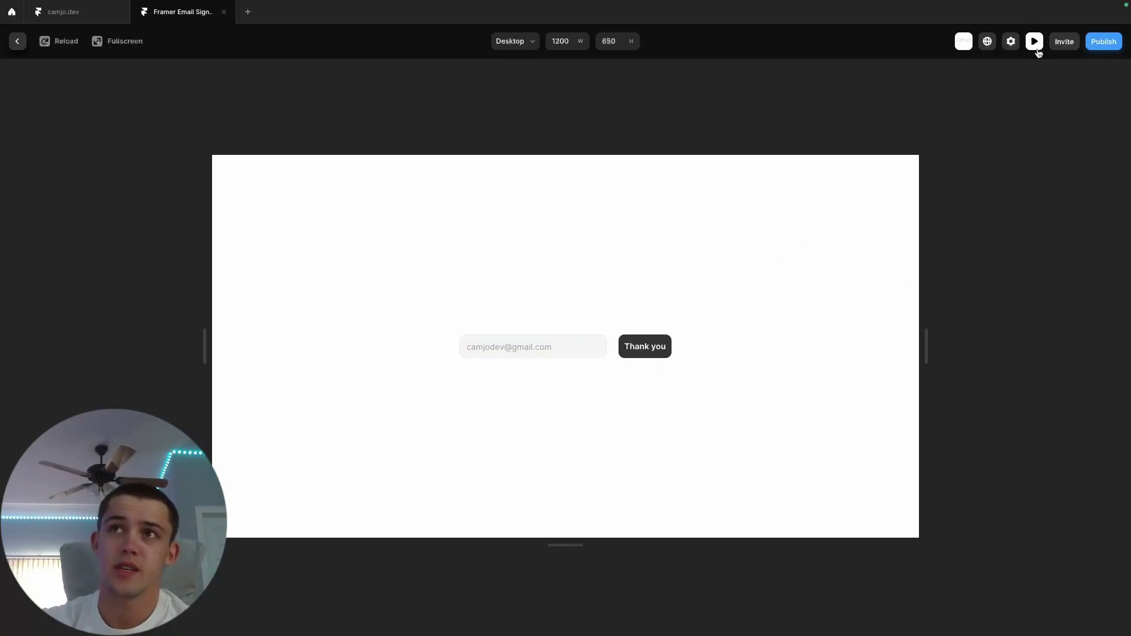
- Close the preview and inspect the Submit button's Loading, Success and Error variants
left_click(1035, 47)
double_click(653, 386)
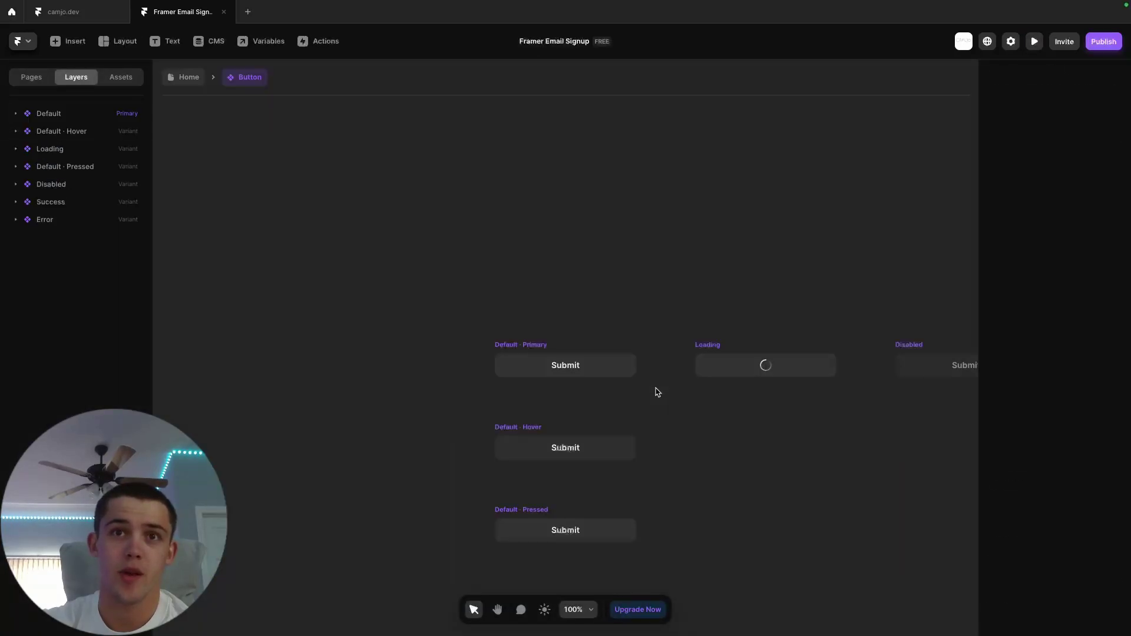
scroll(530, 494, "down", 5)
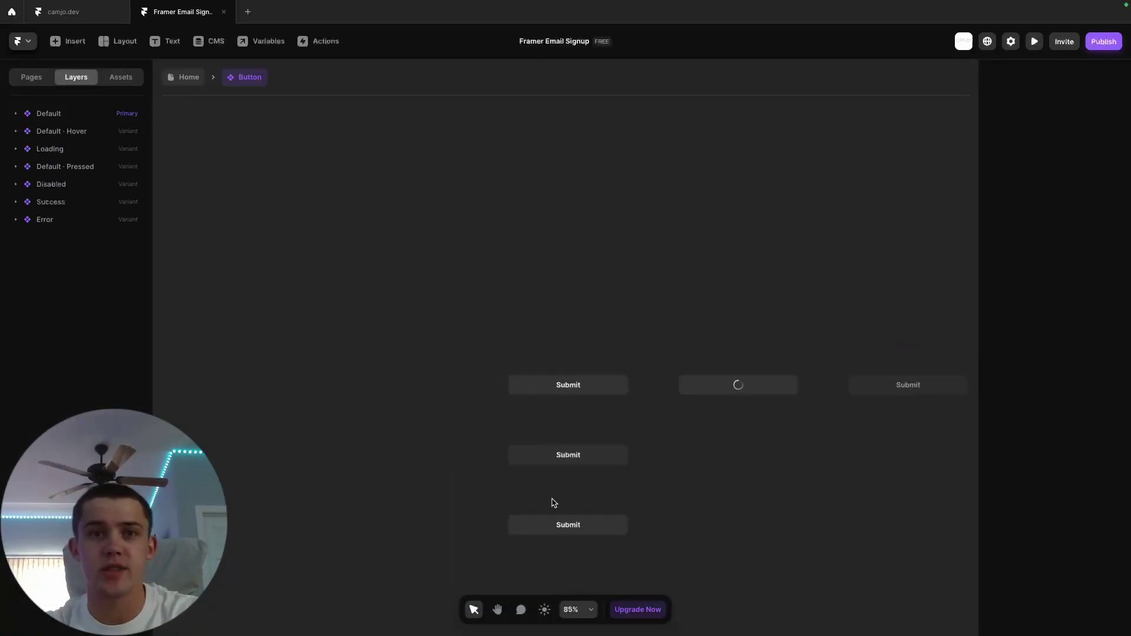
scroll(846, 460, "up", 3)
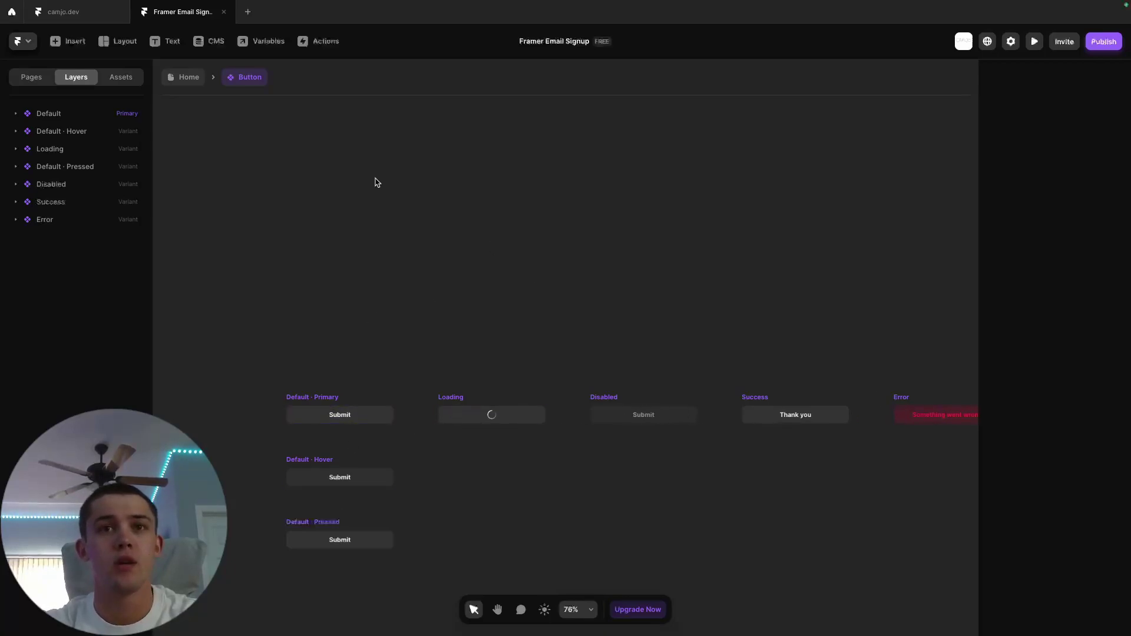
- Return to the Home page's Desktop frame and clear the canvas selection
left_click(30, 76)
left_click(71, 82)
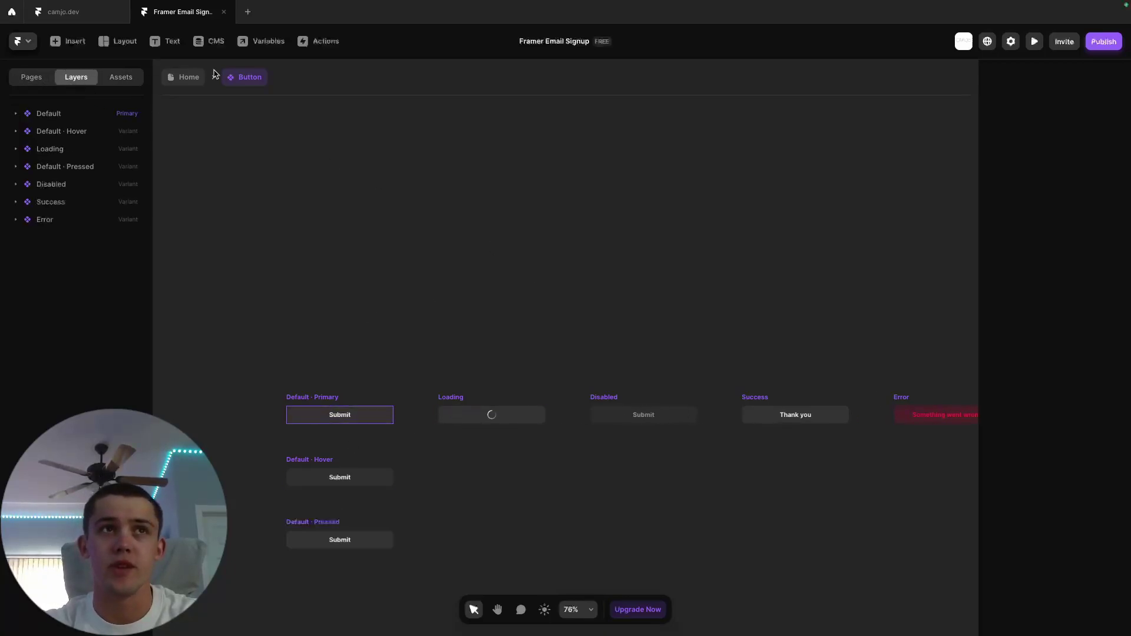
left_click(187, 77)
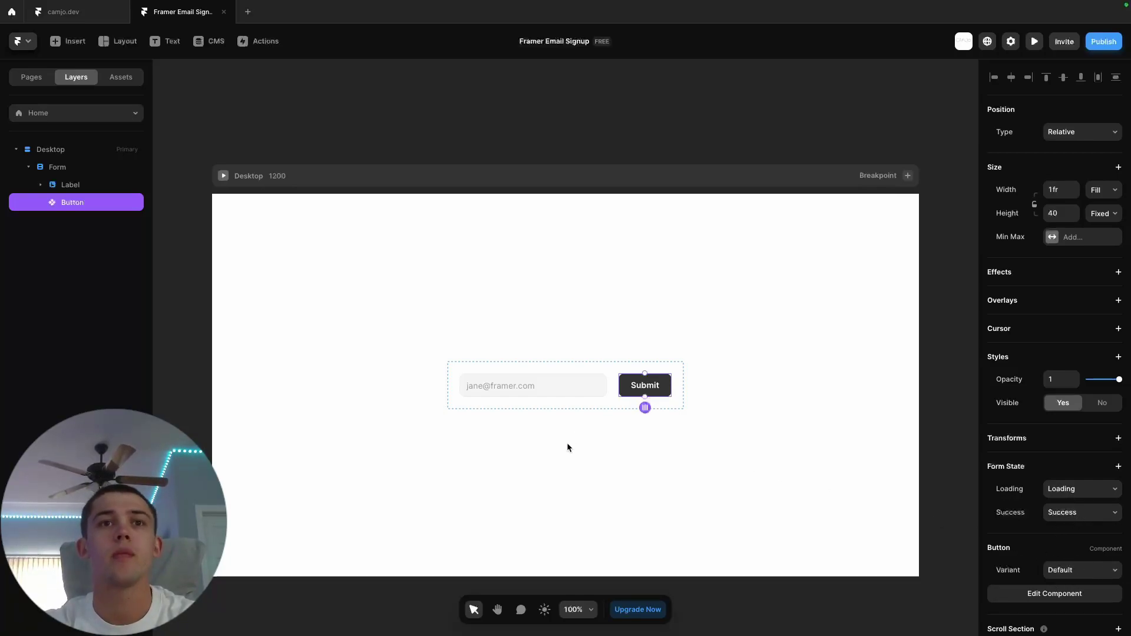
left_click(691, 448)
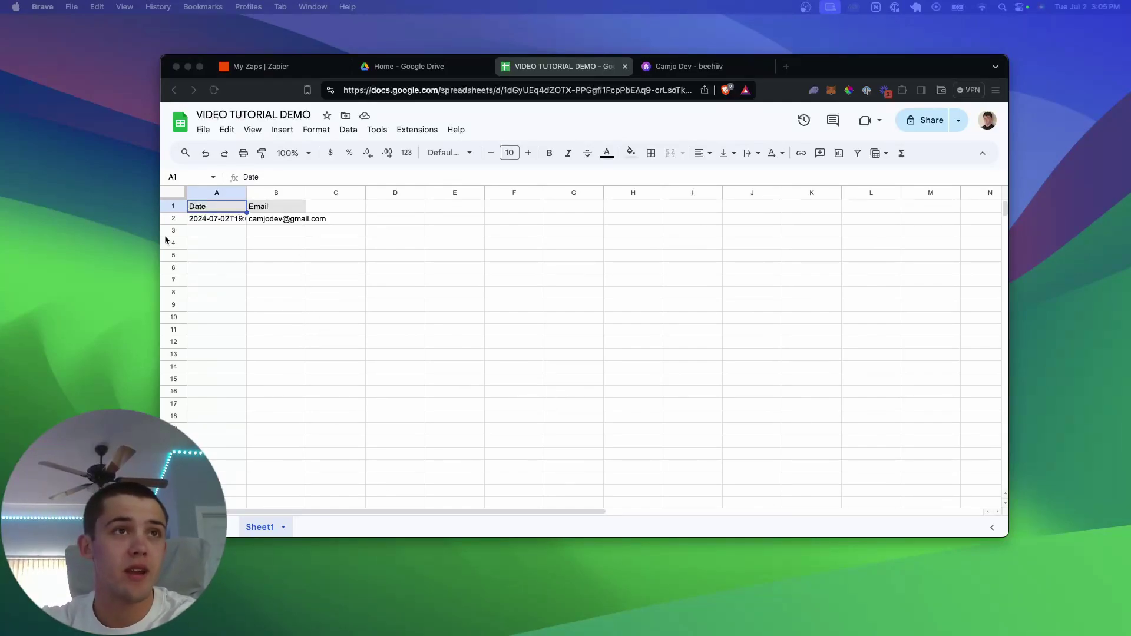
- Widen column A of the VIDEO TUTORIAL DEMO sheet to show the signup row's full date
left_click(245, 192)
left_click_drag(249, 193, 372, 192)
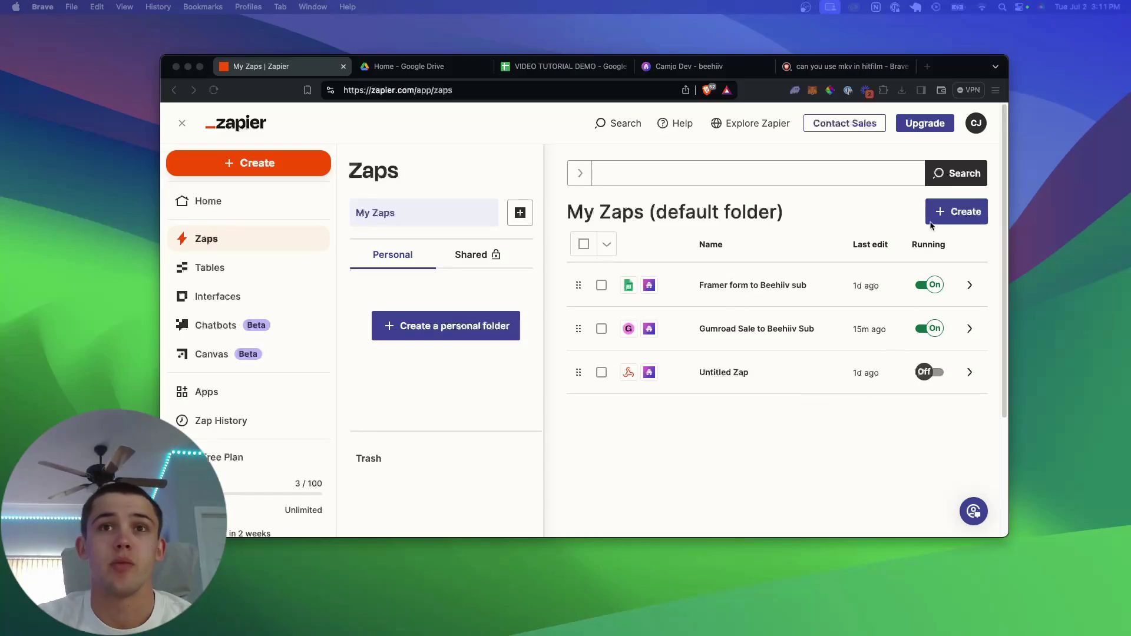
- Start a new draft Zap from the Create menu on My Zaps
left_click(833, 213)
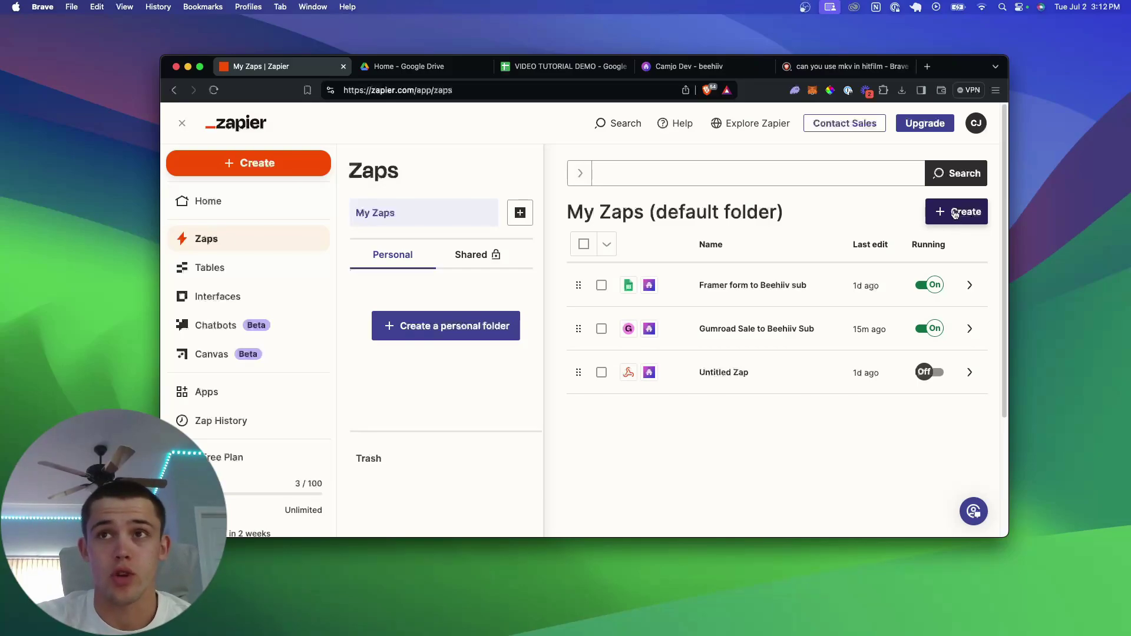
left_click(955, 214)
left_click(917, 243)
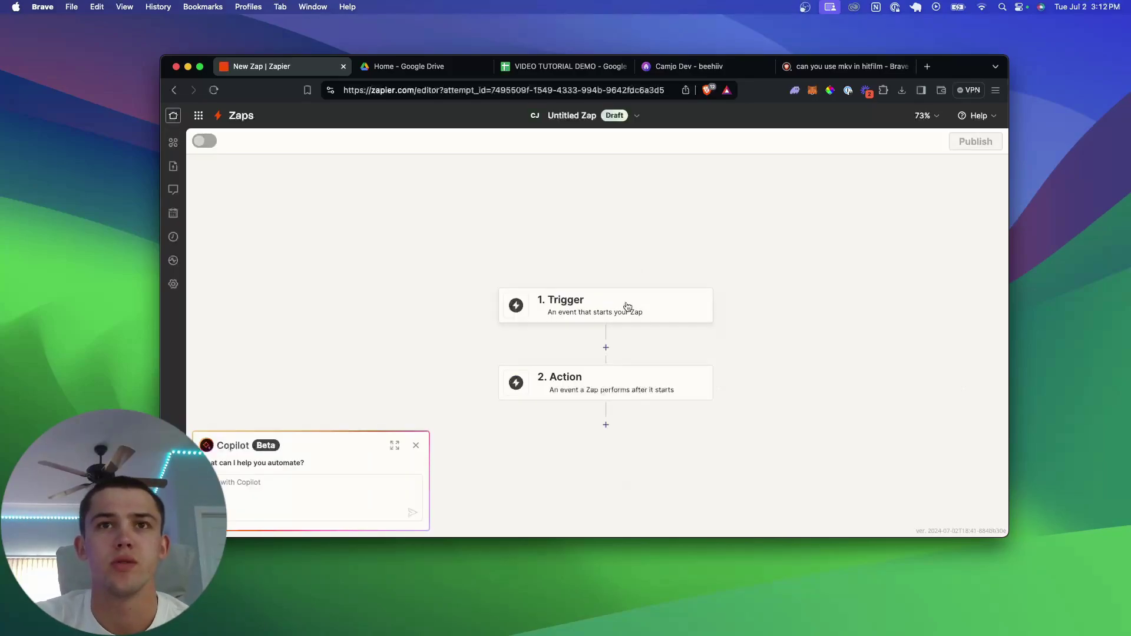
- Make Google Sheets' New or Updated Spreadsheet Row the trigger, using the connected account
left_click(592, 319)
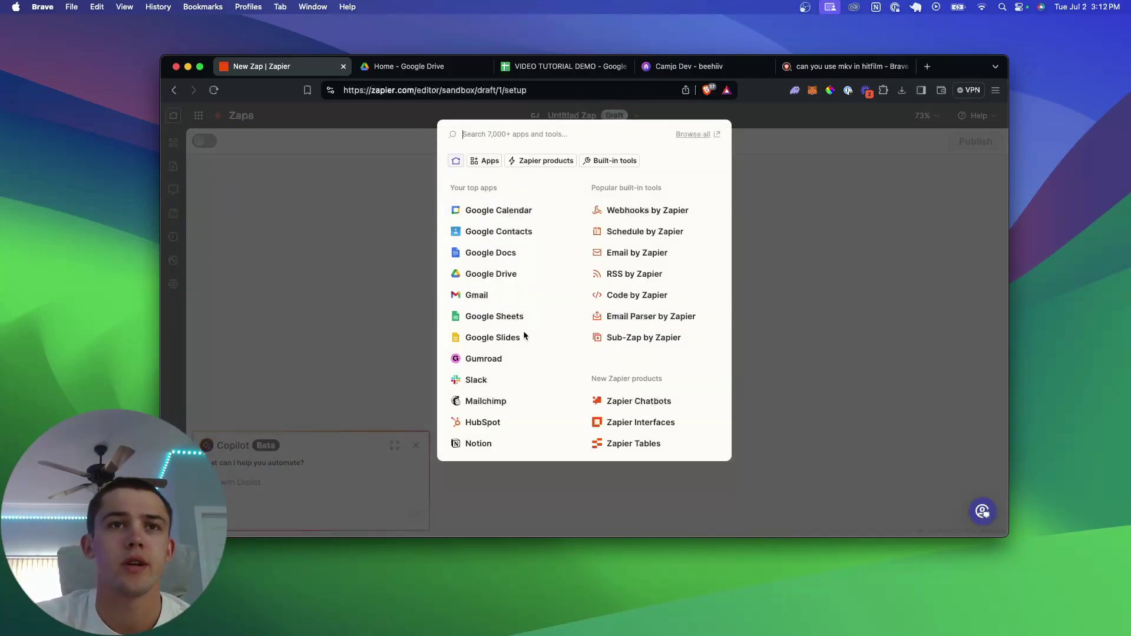
left_click(510, 319)
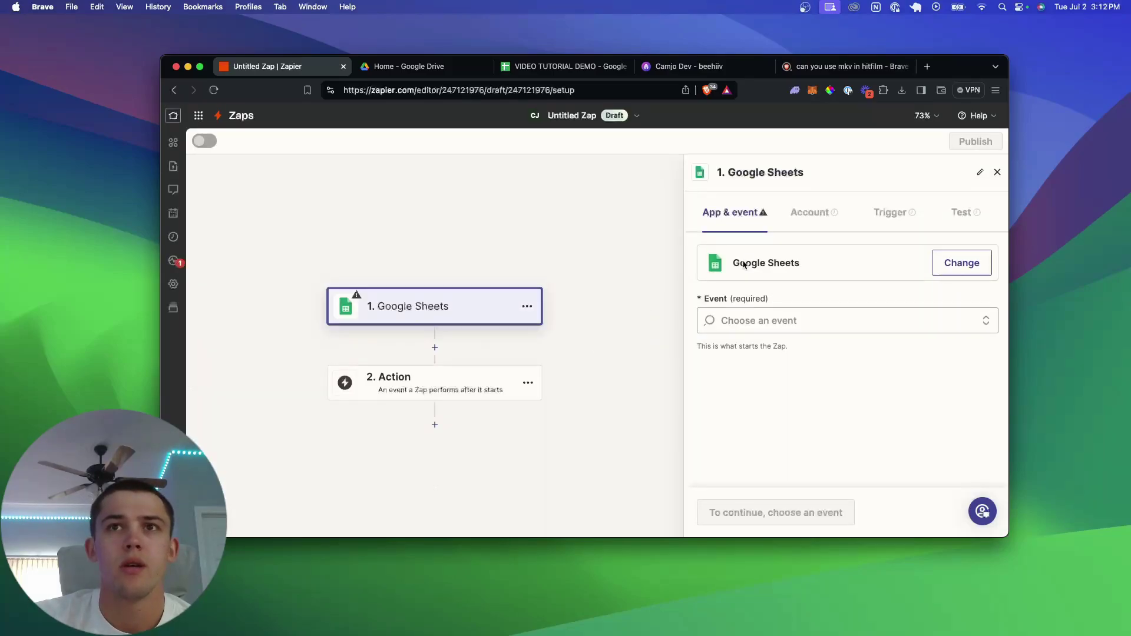
left_click(725, 325)
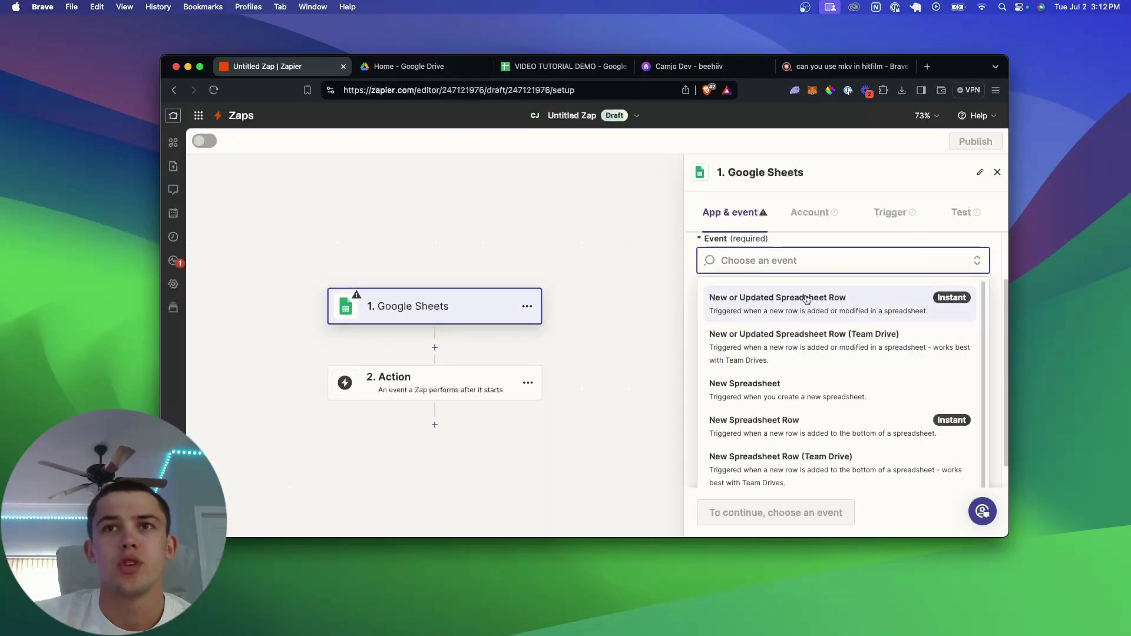
left_click(796, 317)
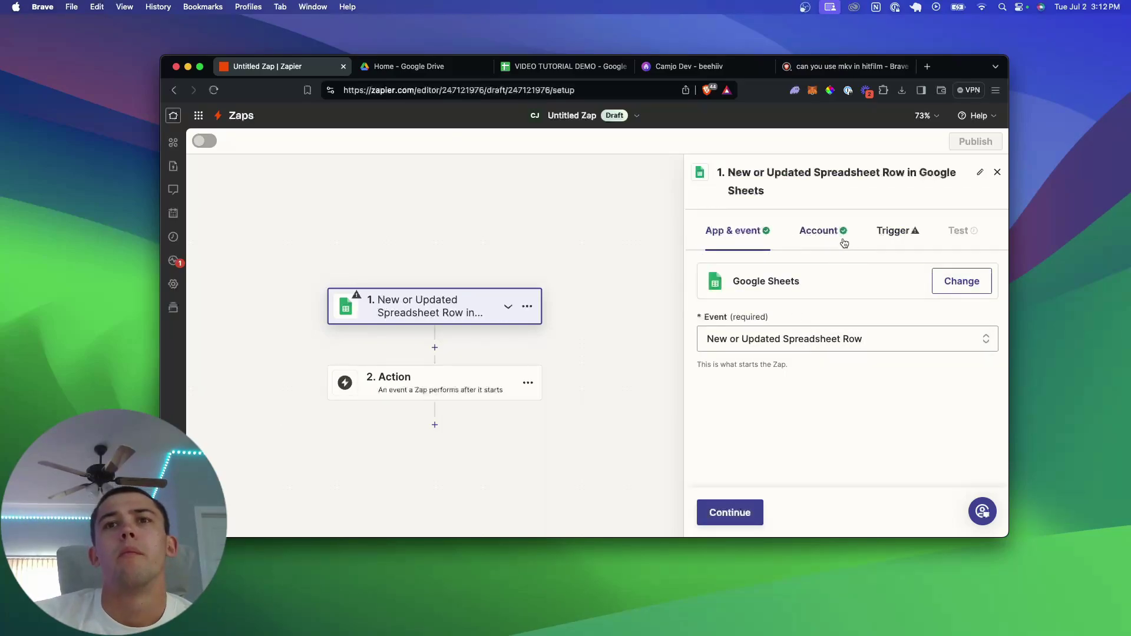
left_click(759, 502)
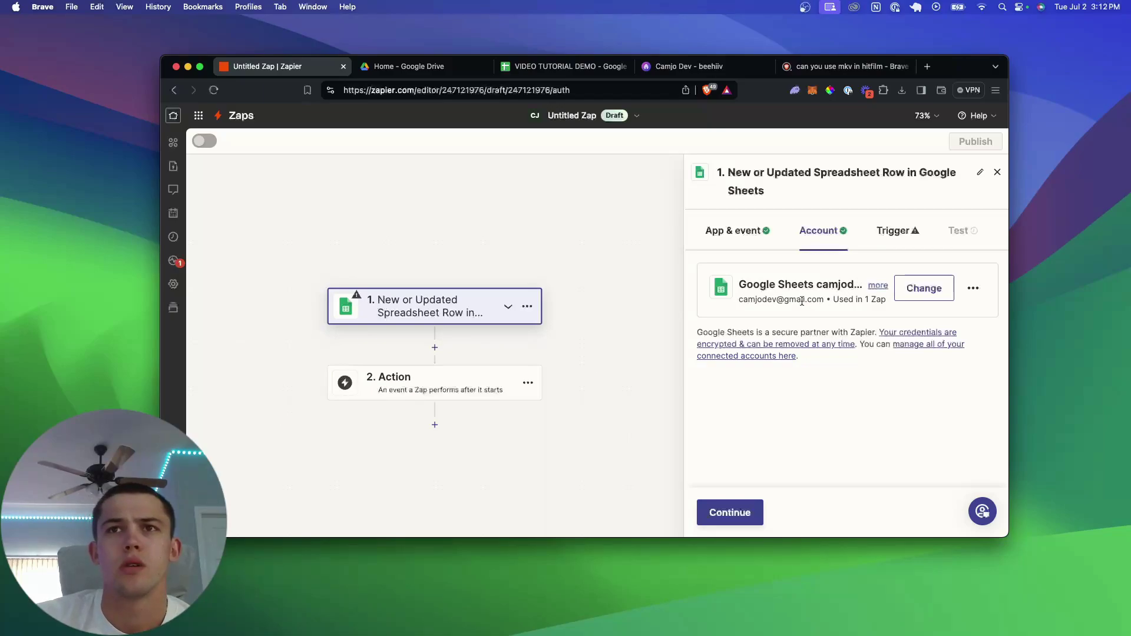
left_click(751, 523)
- Point the trigger at VIDEO TUTORIAL DEMO, Sheet1, watching the Email column
scroll(790, 361, "down", 1)
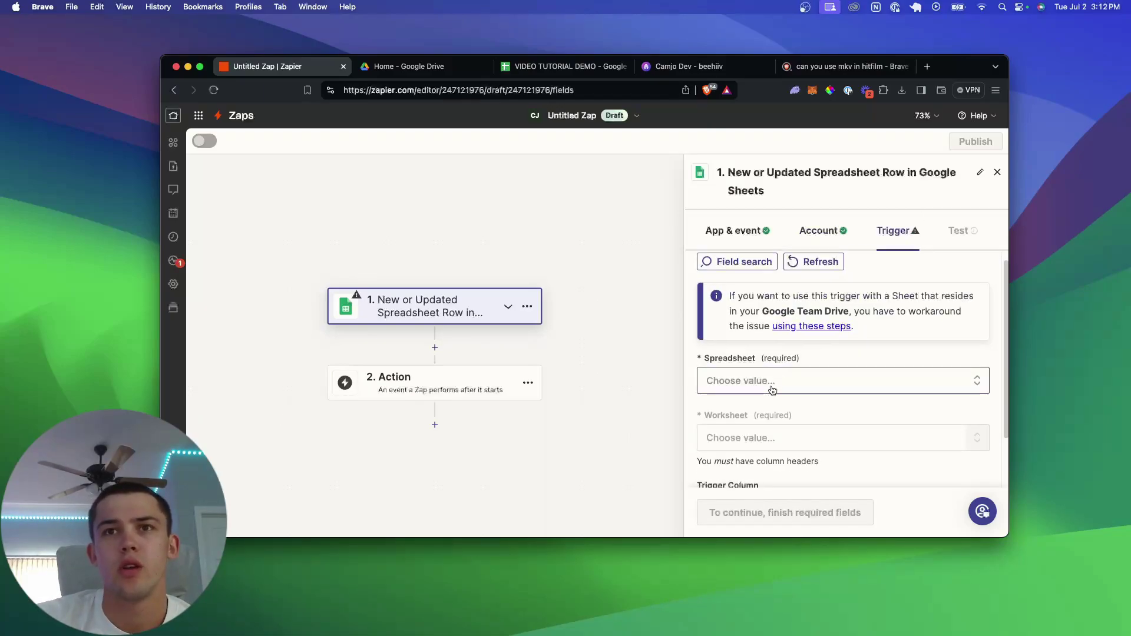
left_click(767, 386)
scroll(760, 419, "down", 3)
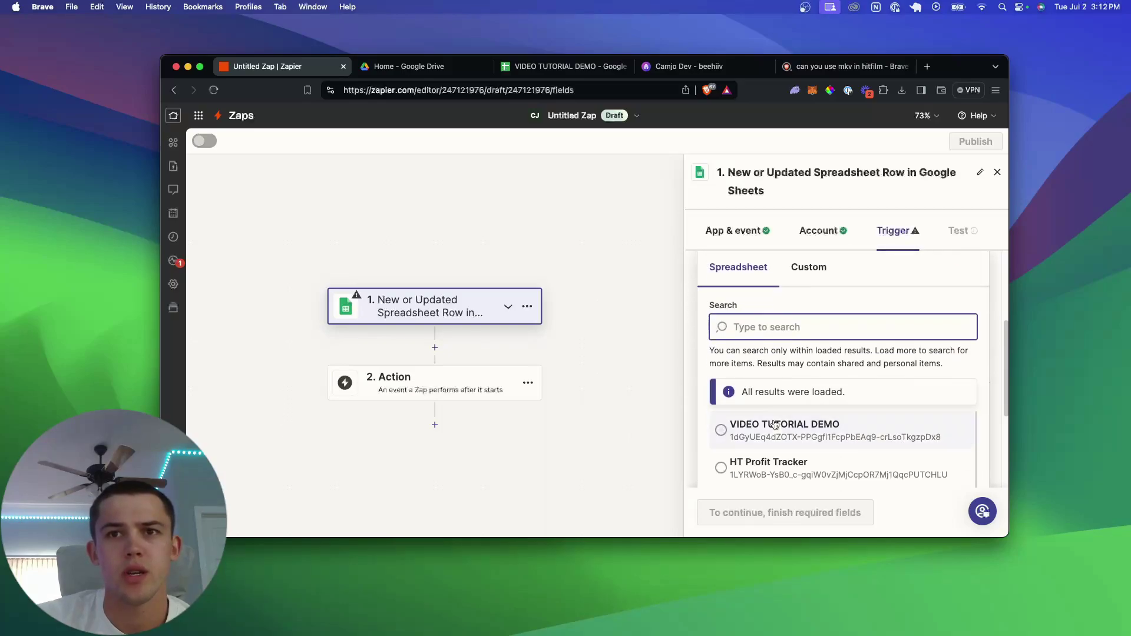
left_click(807, 431)
left_click(741, 376)
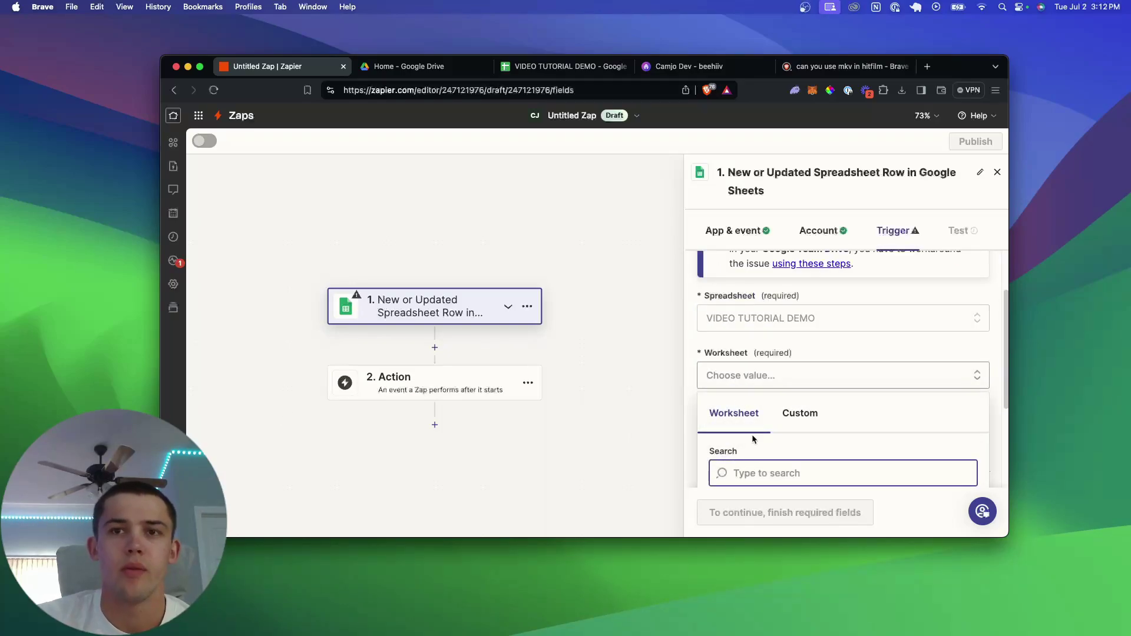
left_click(746, 464)
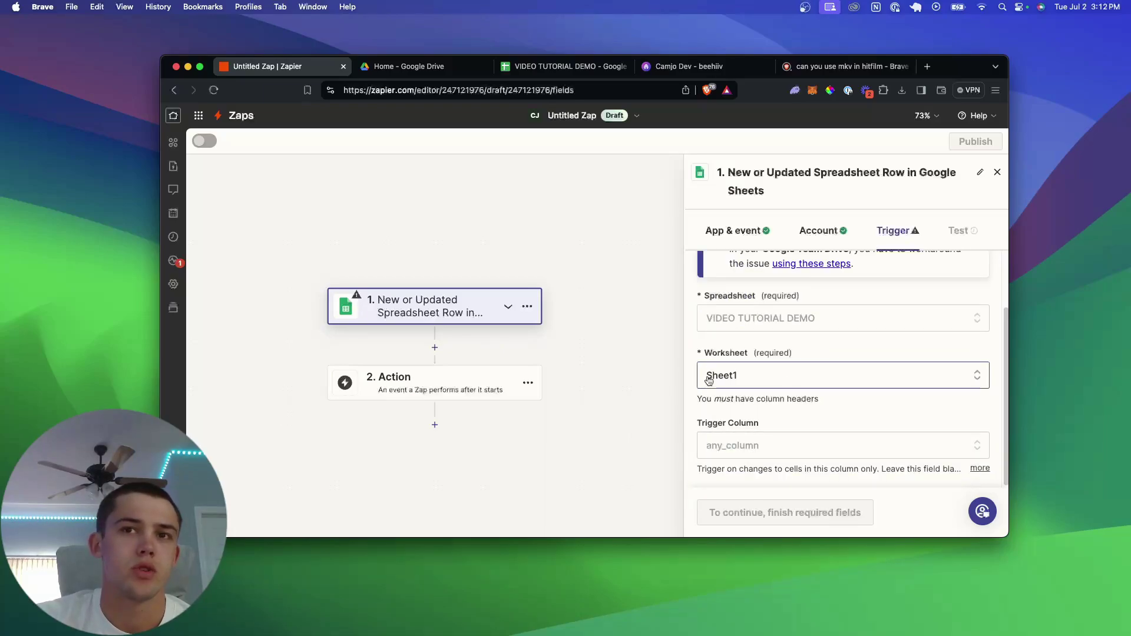
left_click(756, 450)
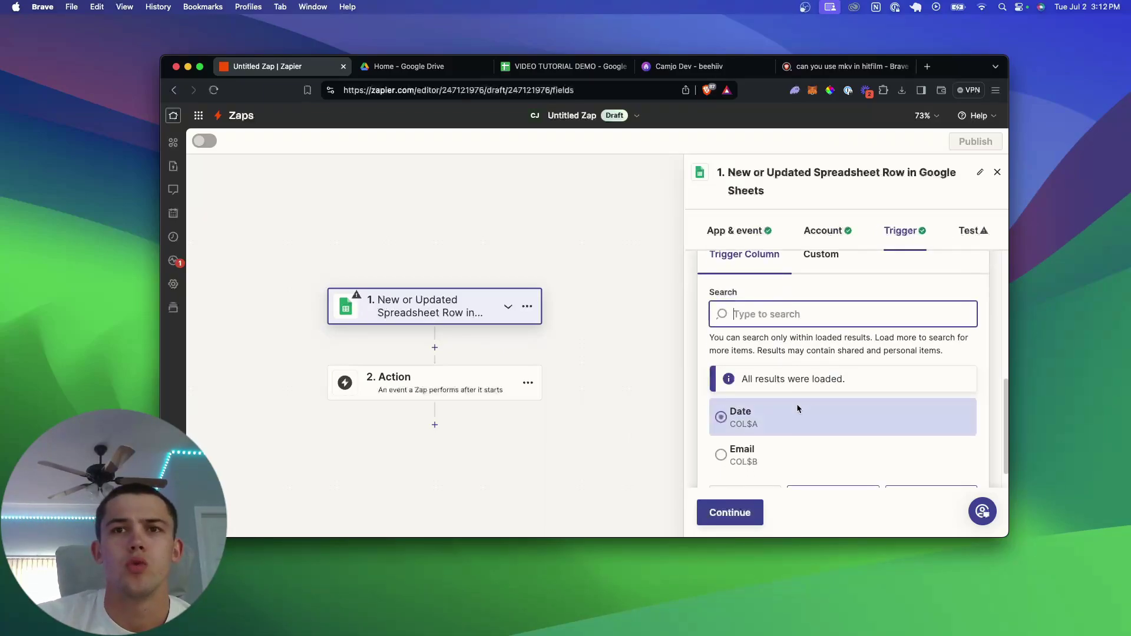
left_click(761, 440)
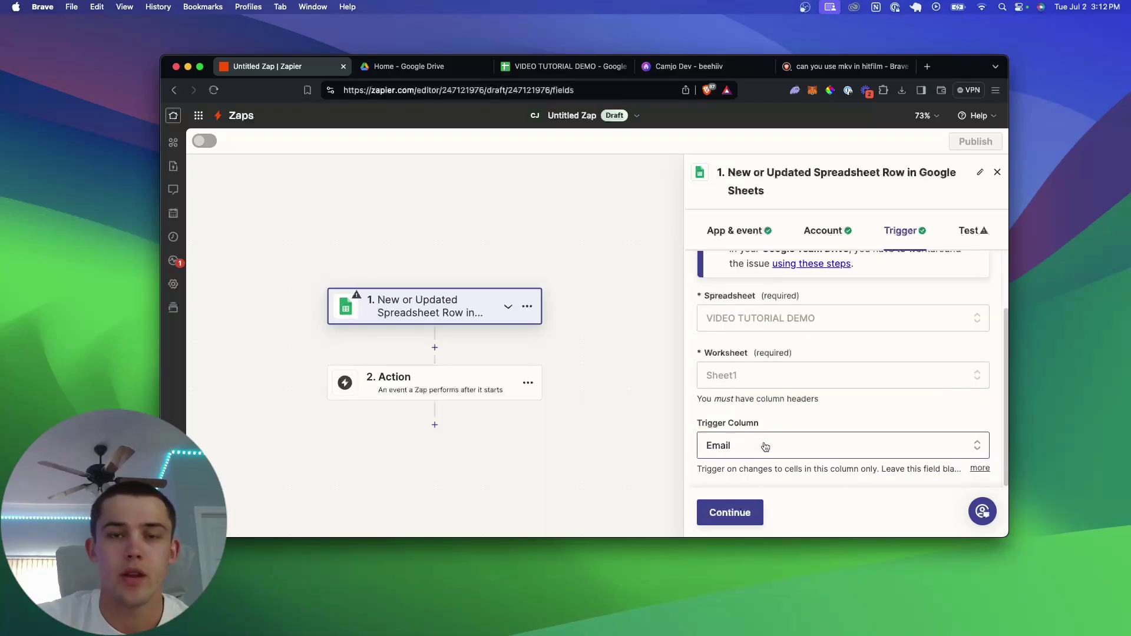
left_click(553, 66)
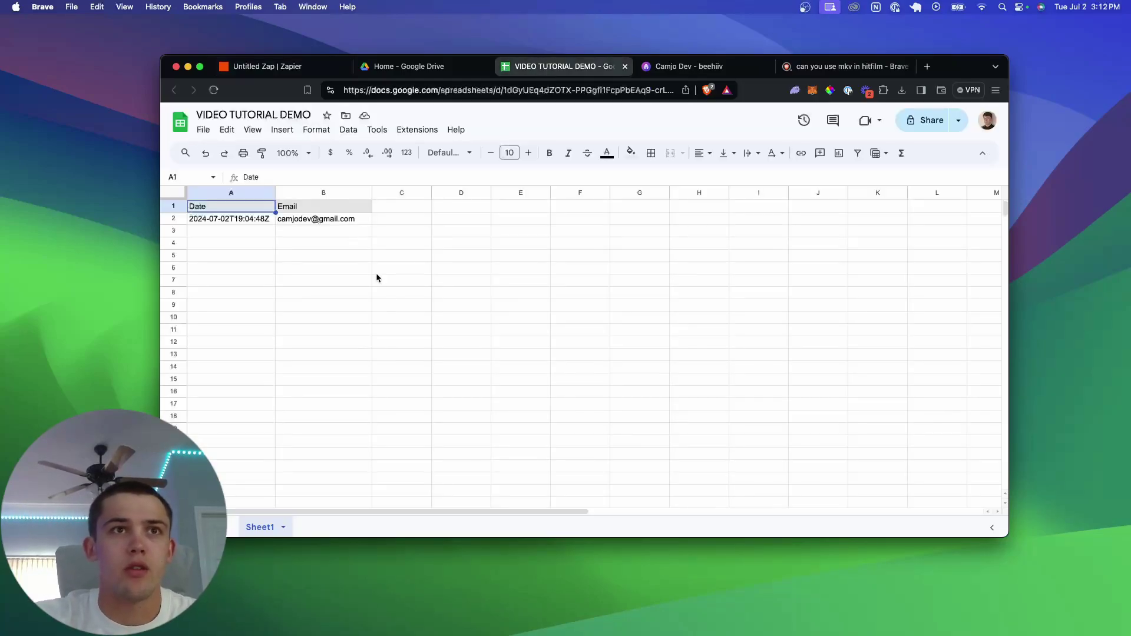
left_click(277, 69)
- Test the trigger and continue with the fetched sample row
left_click(733, 517)
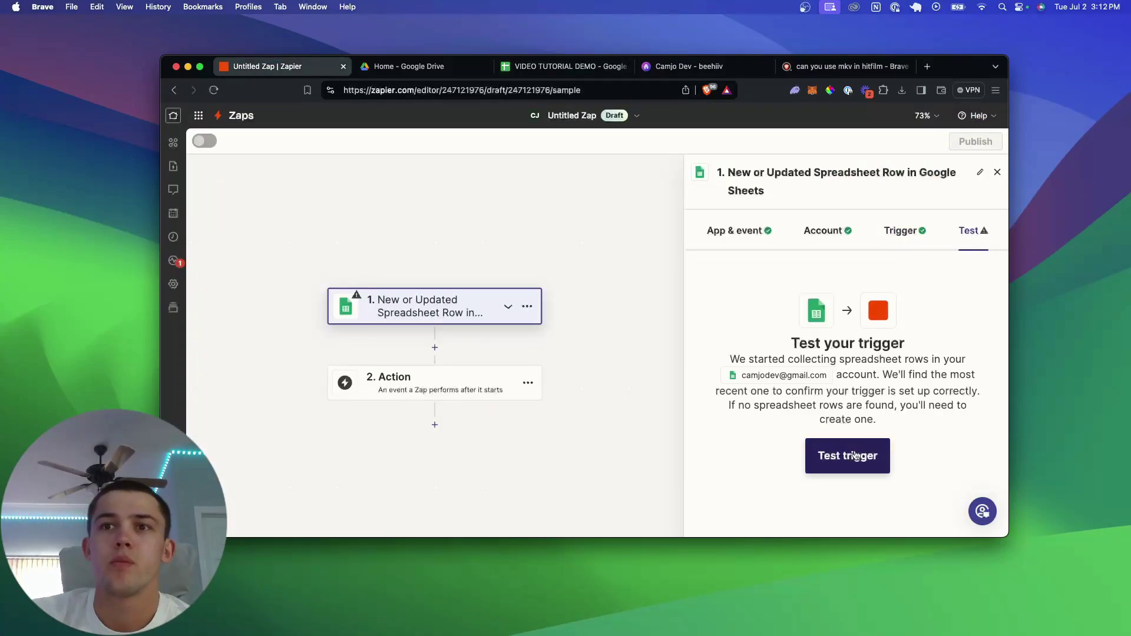
left_click(858, 463)
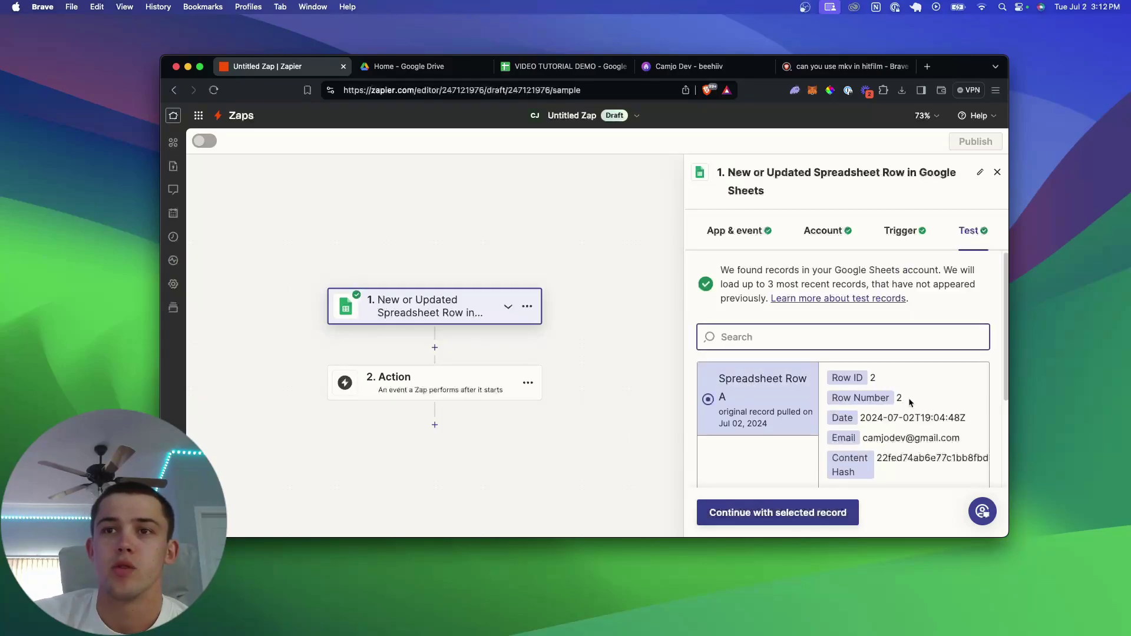
scroll(886, 406, "down", 3)
scroll(888, 408, "up", 1)
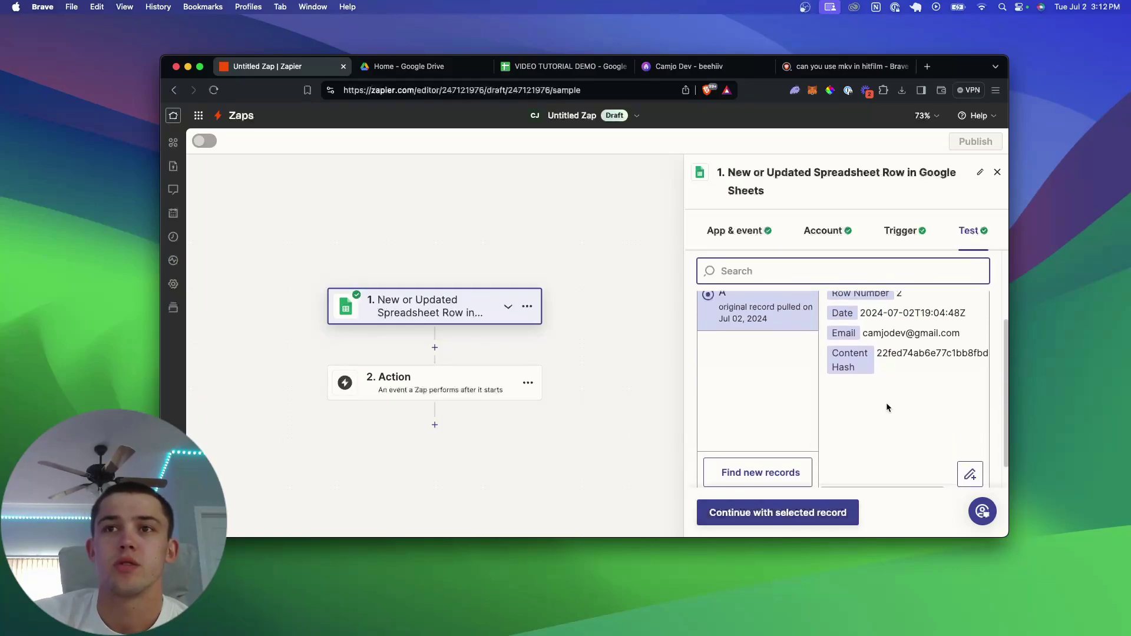
left_click(838, 515)
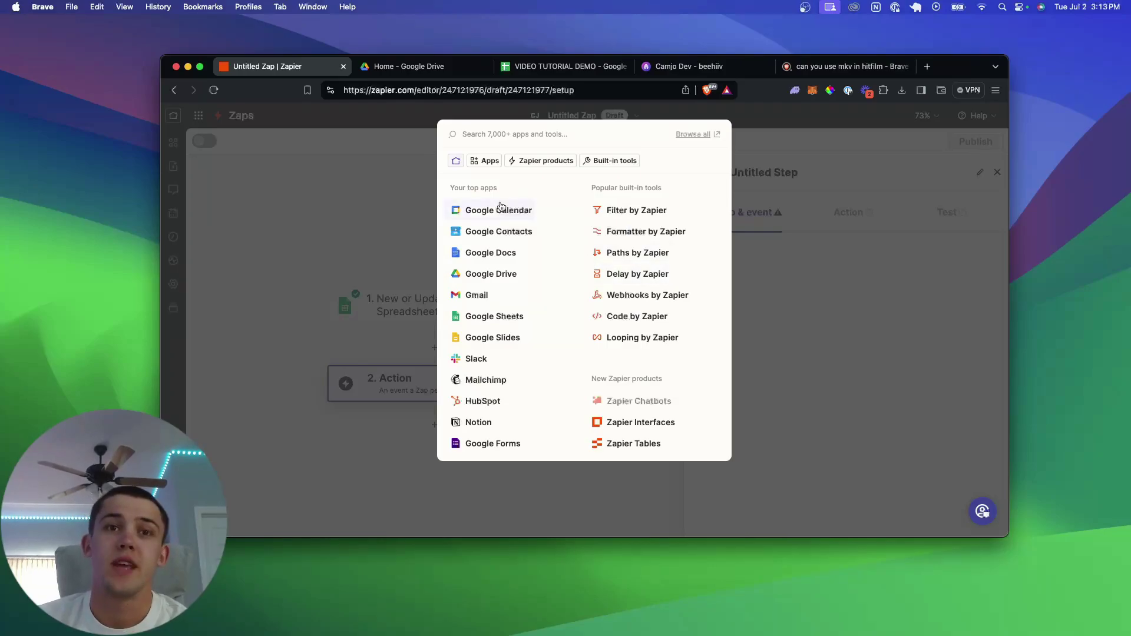
- Add beehiiv's Create a Subscriber as the action with the connected account
type("beehiiv")
left_click(457, 165)
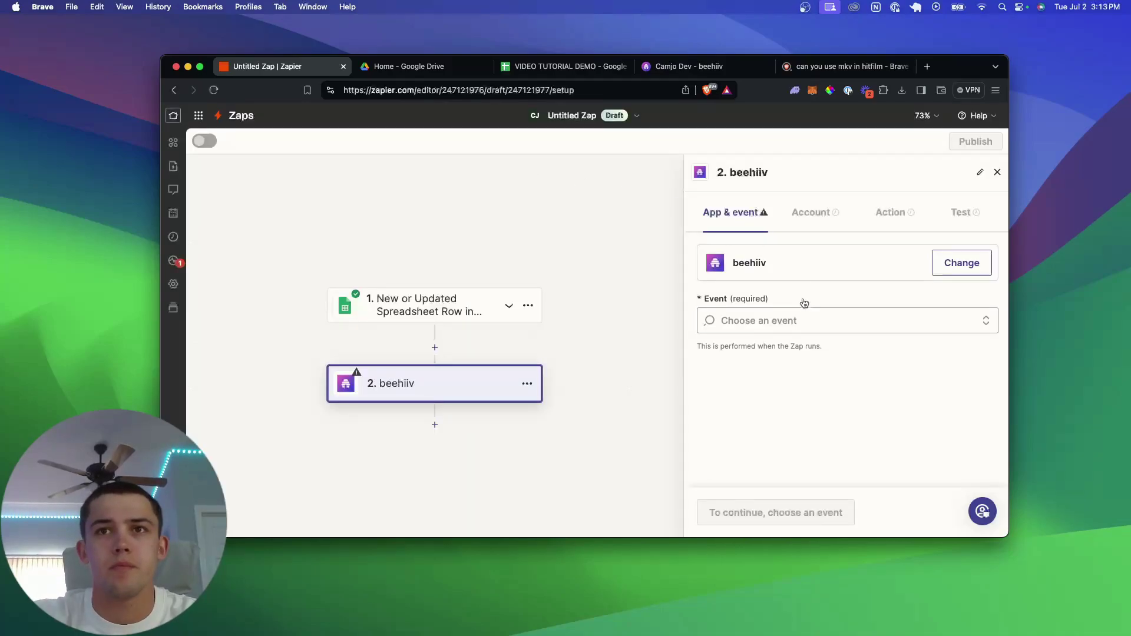
left_click(765, 322)
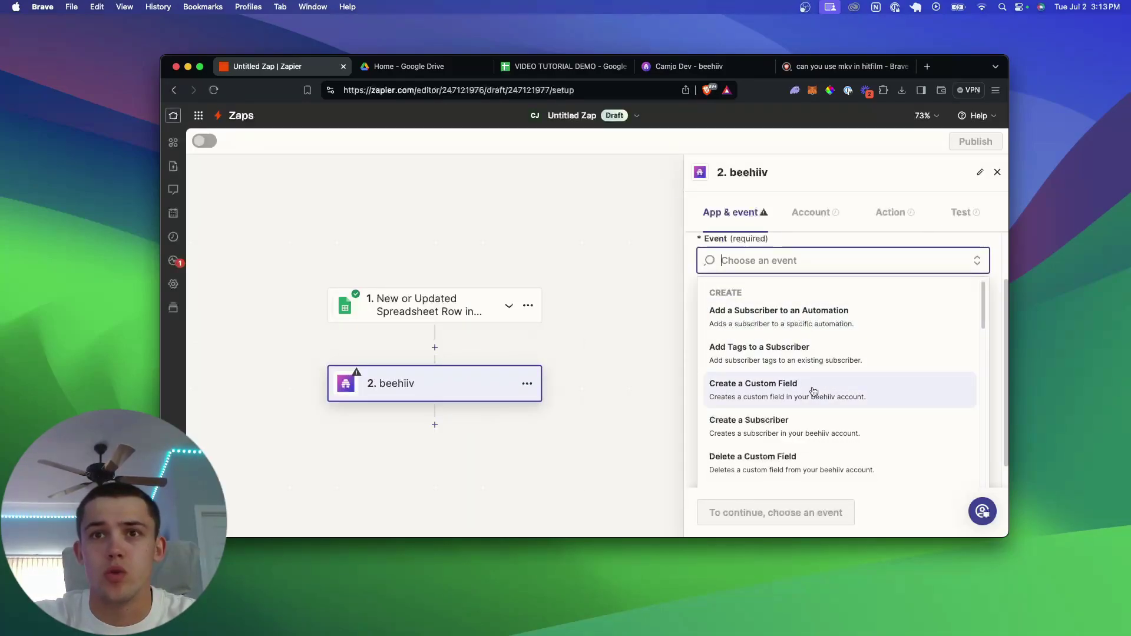
left_click(809, 433)
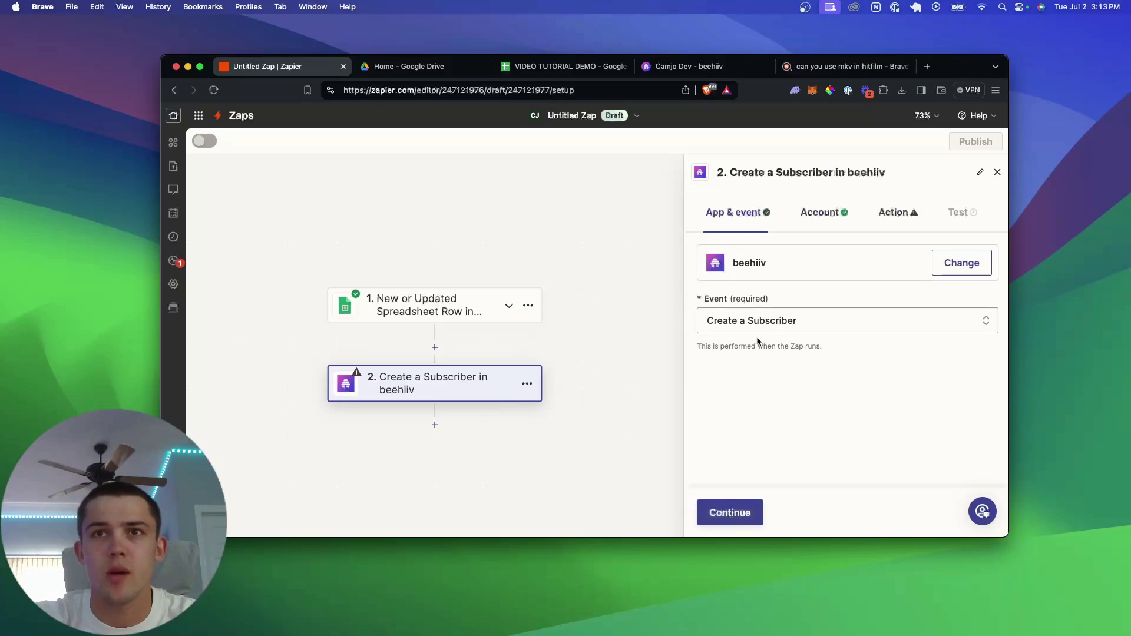
left_click(741, 513)
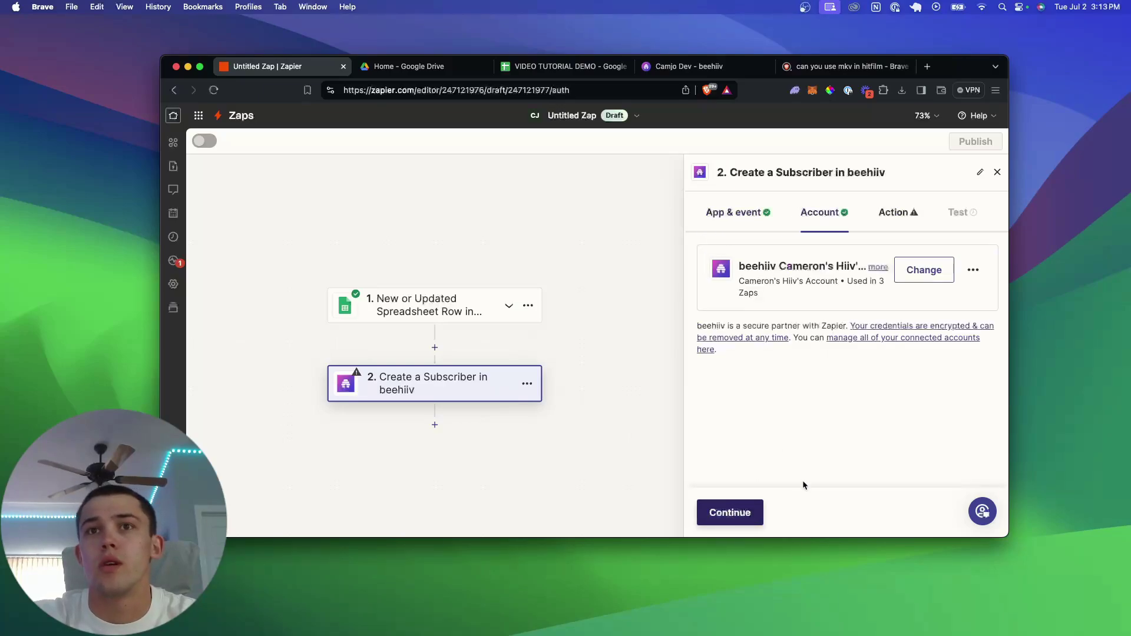
left_click(739, 512)
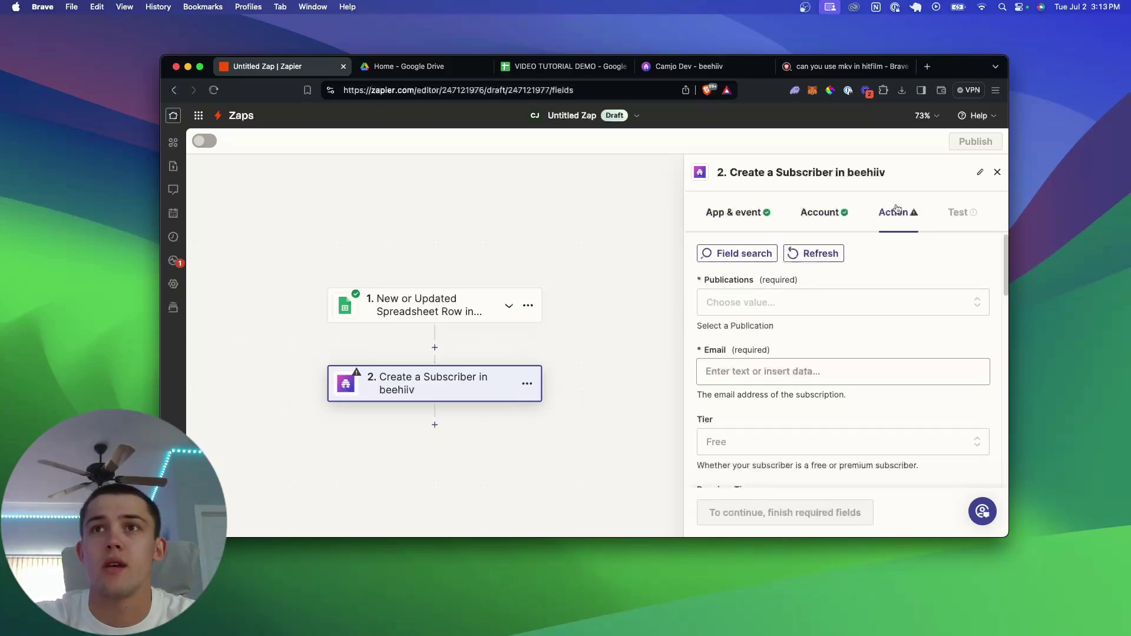
- Choose the Camjo Dev publication and map the sheet row's Email into the Email field
left_click(766, 304)
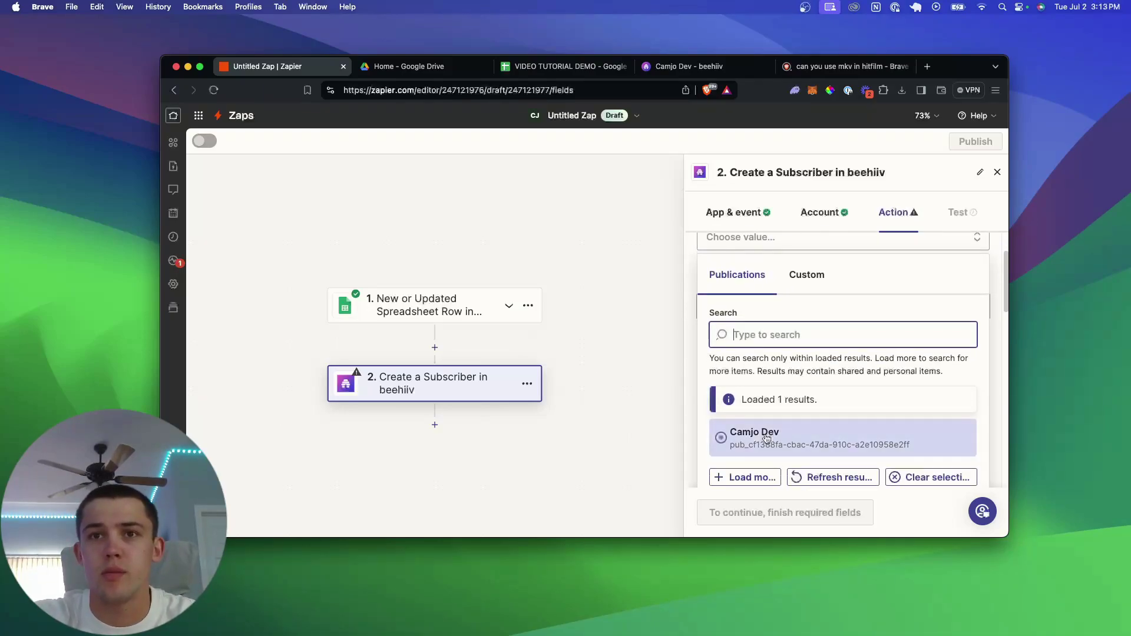
left_click(766, 438)
left_click(754, 307)
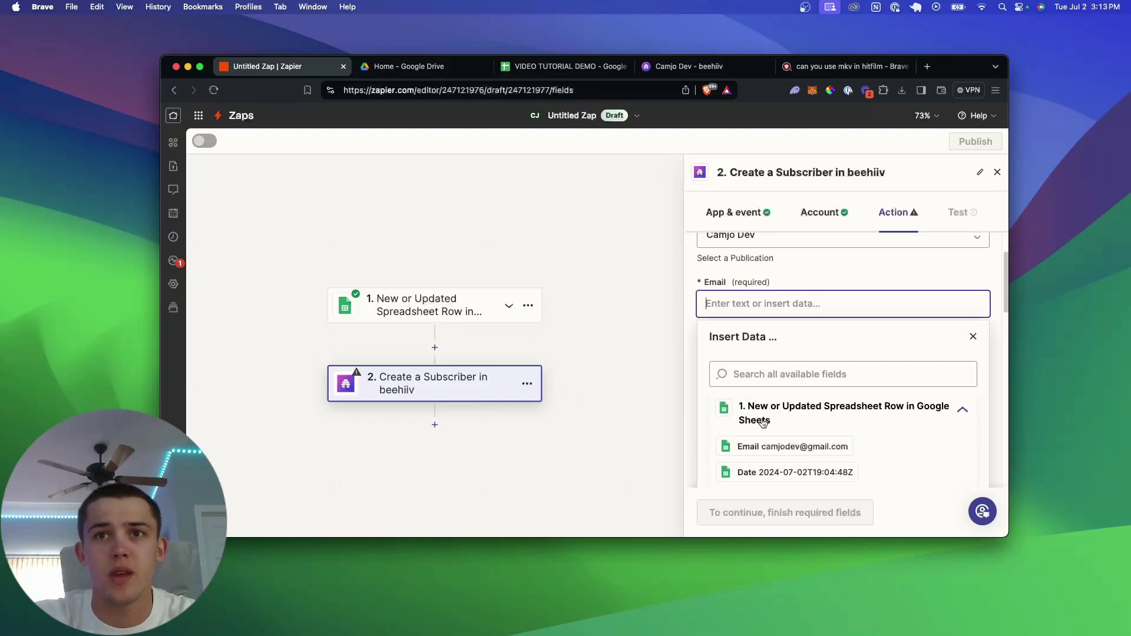
left_click(871, 451)
left_click(874, 452)
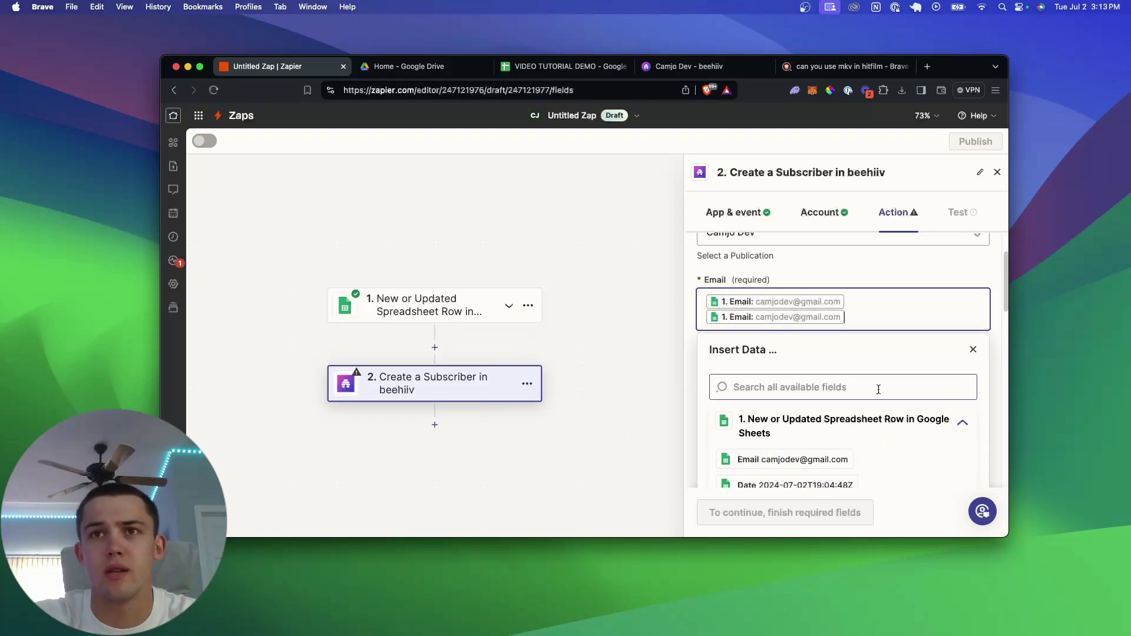
key("BackSpace")
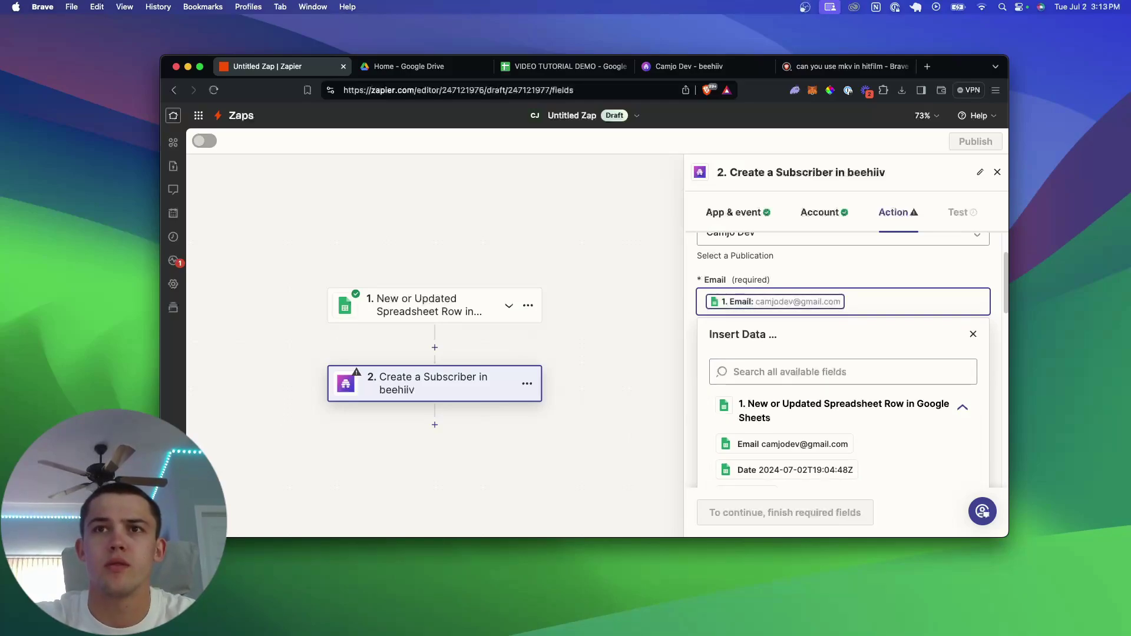
left_click(870, 265)
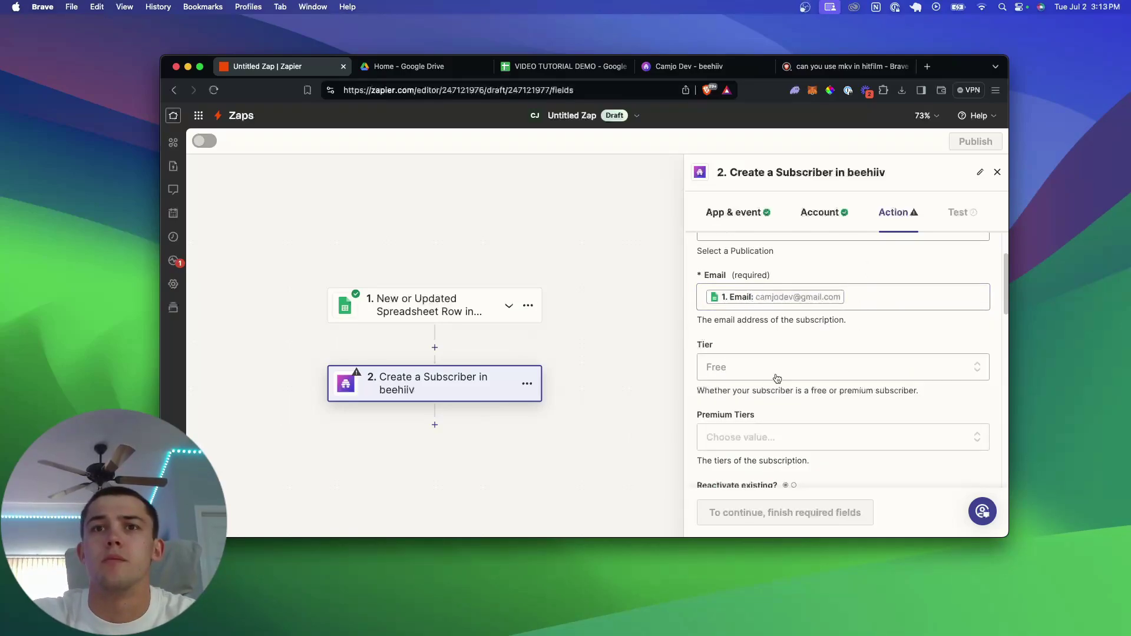
- Set the tier to Free, leave premium tiers empty, and set Send Welcome Email to True
left_click(755, 376)
left_click(776, 366)
scroll(802, 348, "down", 3)
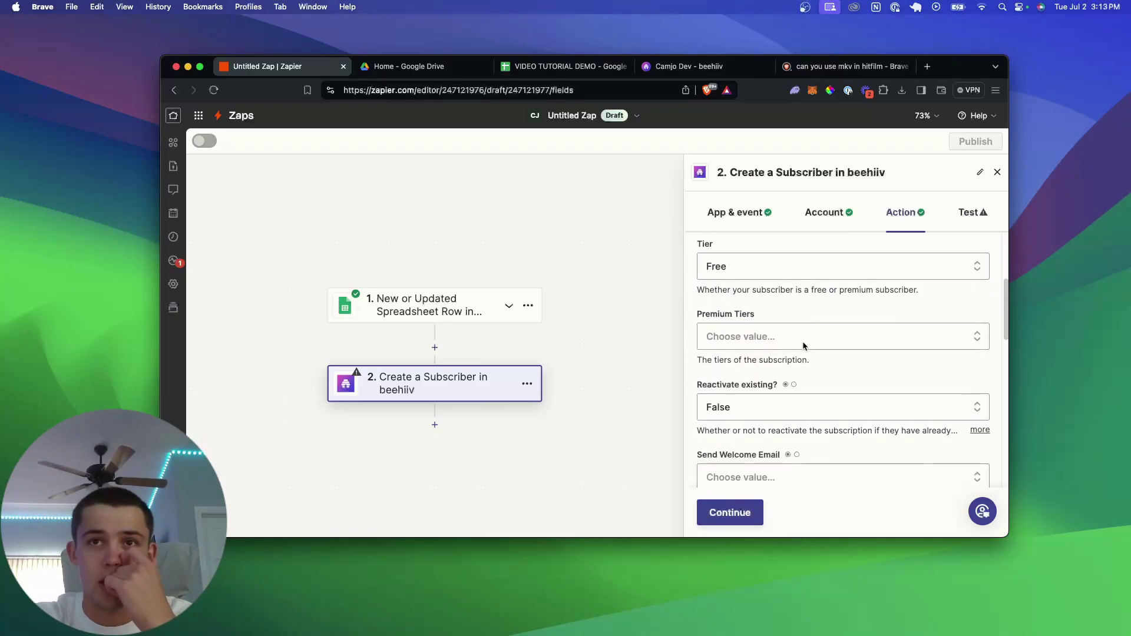
left_click(799, 344)
left_click(818, 313)
scroll(807, 341, "down", 2)
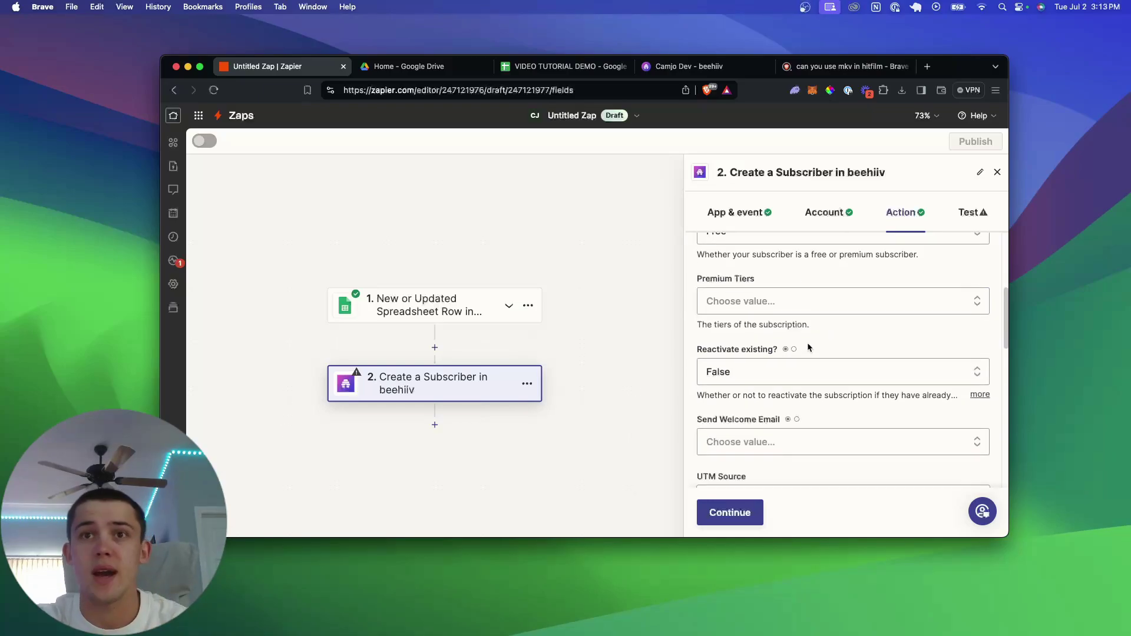
scroll(793, 373, "down", 3)
left_click(783, 327)
scroll(797, 380, "down", 2)
left_click(753, 412)
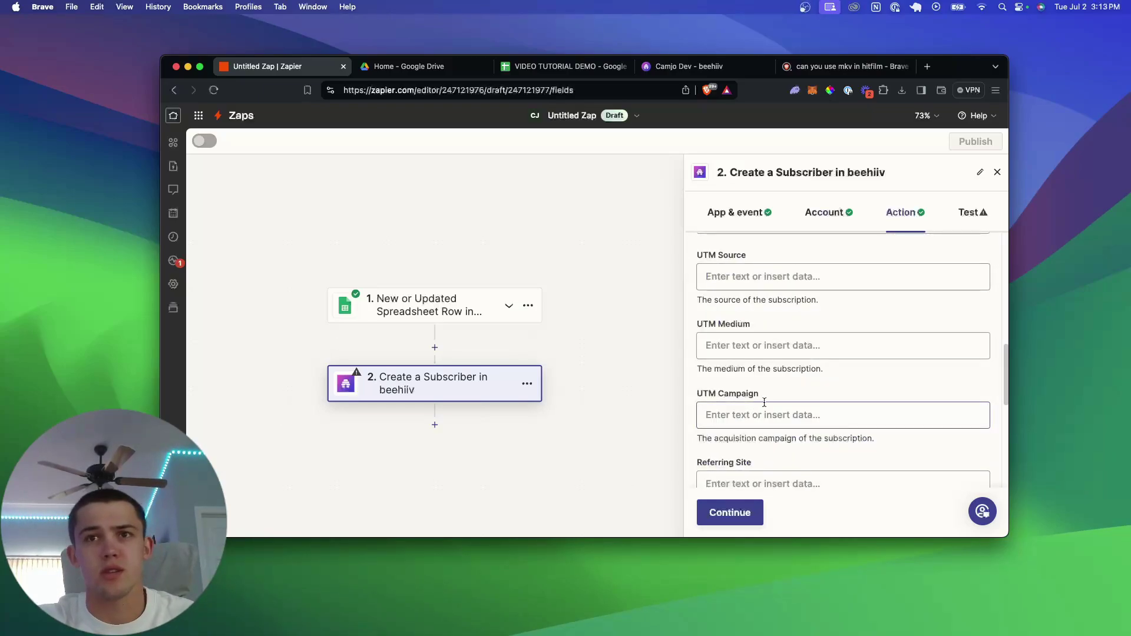
scroll(780, 350, "down", 5)
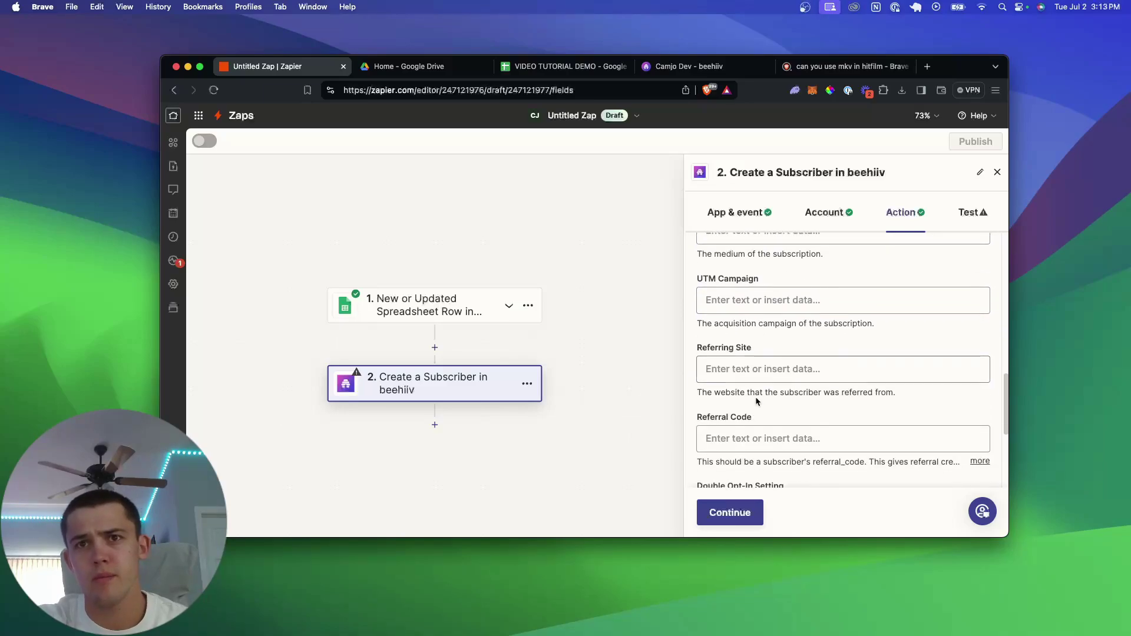
scroll(760, 412, "down", 5)
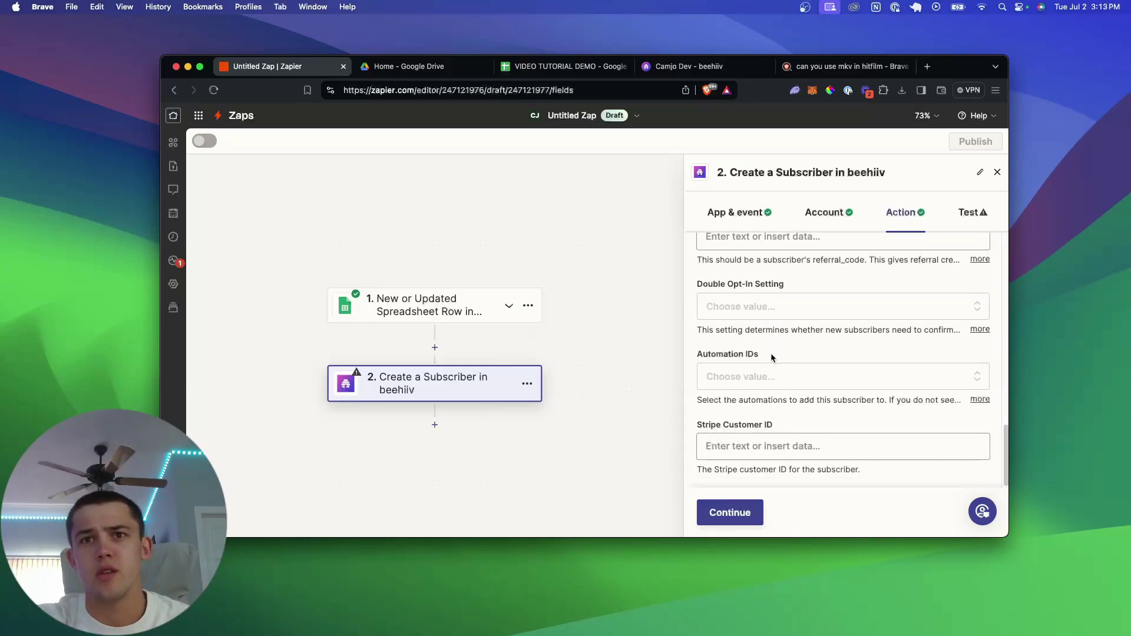
- Test the beehiiv step and review the Data out for the Free-tier sample subscriber
left_click(747, 517)
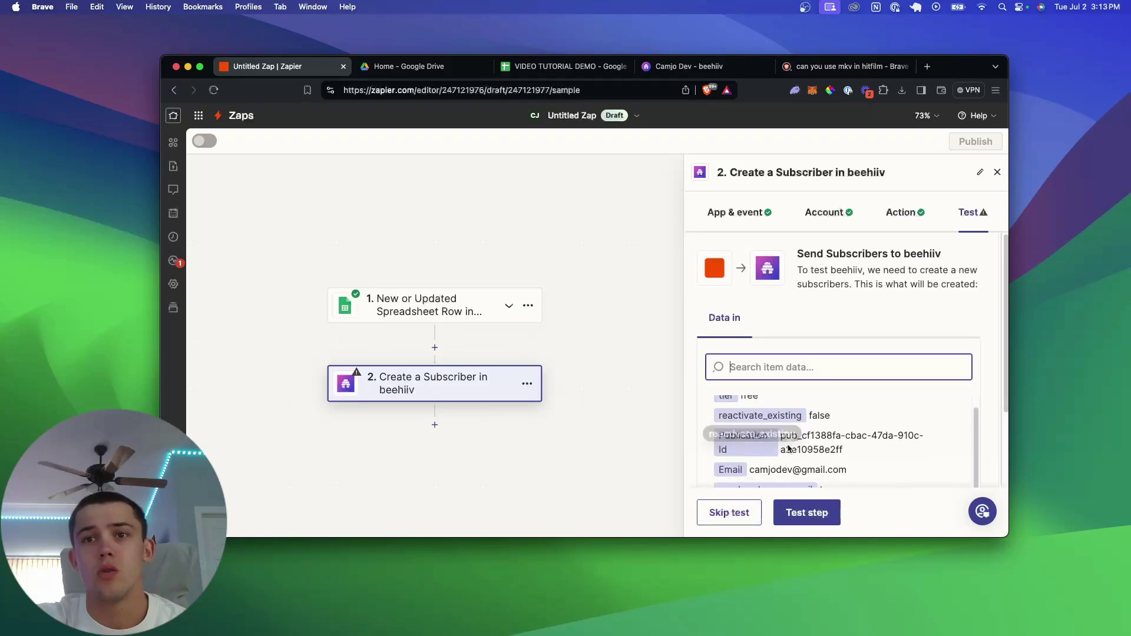
left_click(804, 518)
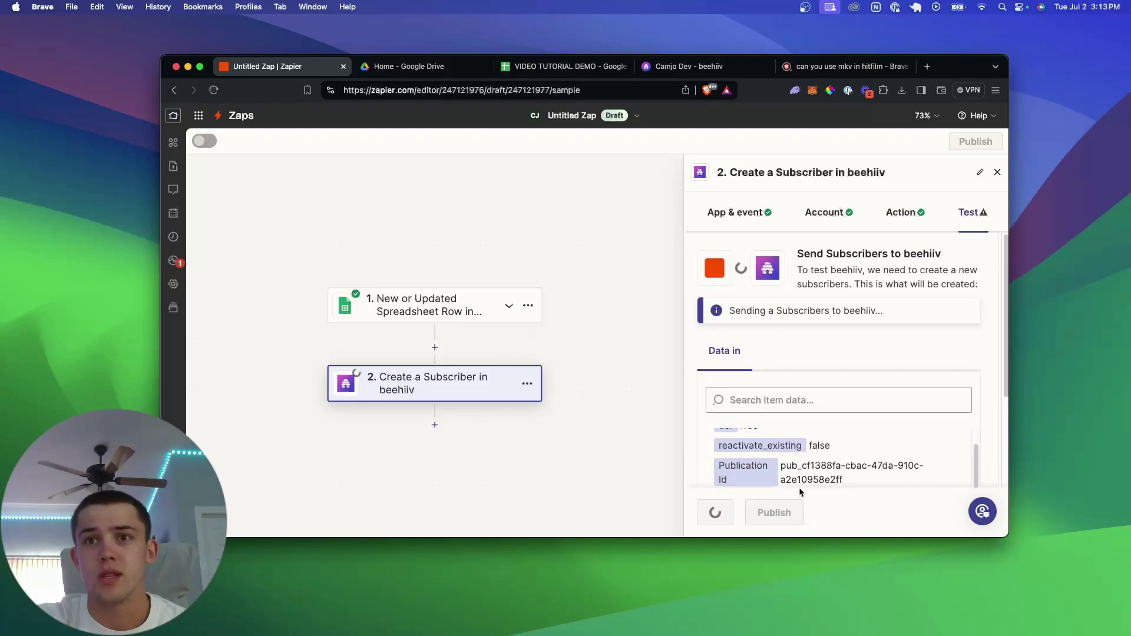
scroll(800, 415, "down", 3)
scroll(801, 419, "up", 2)
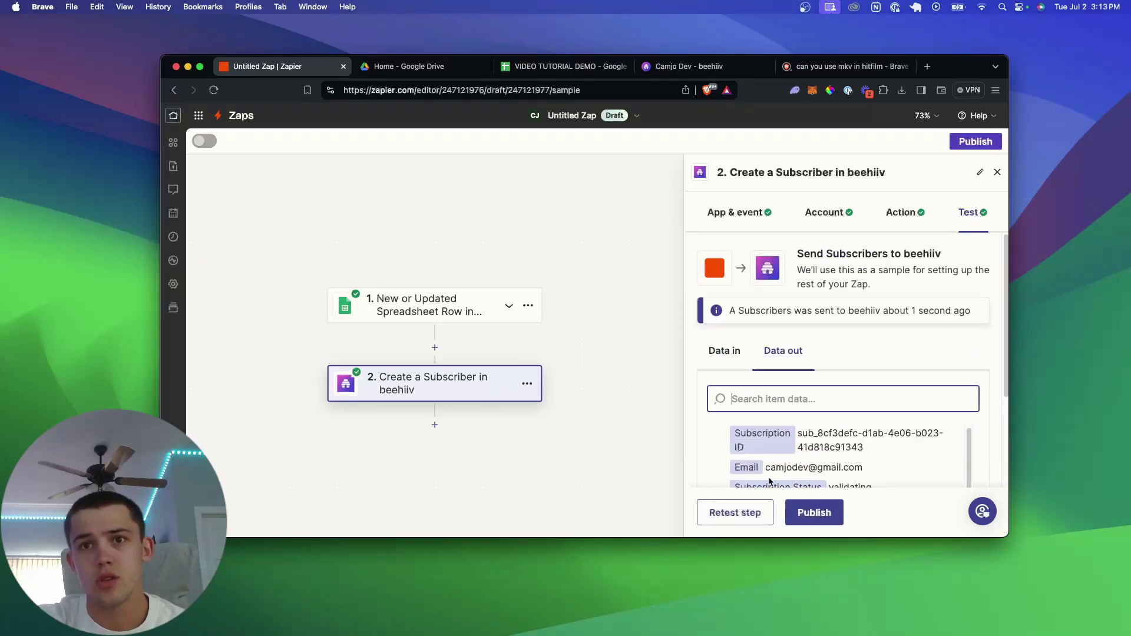
scroll(822, 465, "down", 3)
scroll(816, 451, "down", 3)
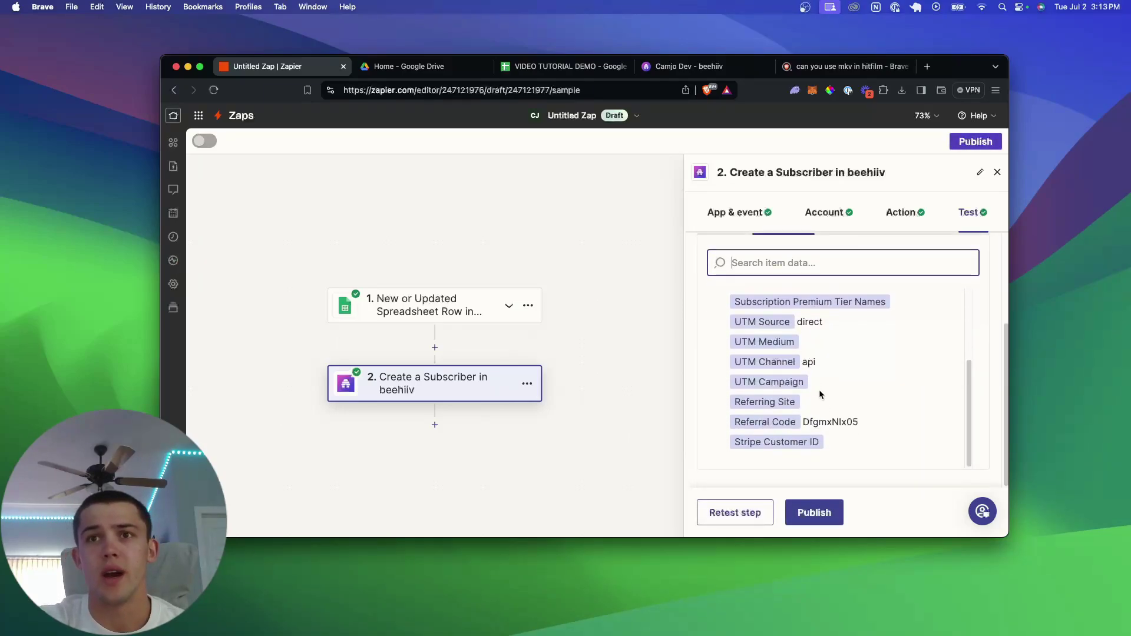
scroll(819, 390, "up", 3)
- In beehiiv, find the Zap's new Free-tier subscriber atop Subscribers, then return to Dashboard
left_click(688, 69)
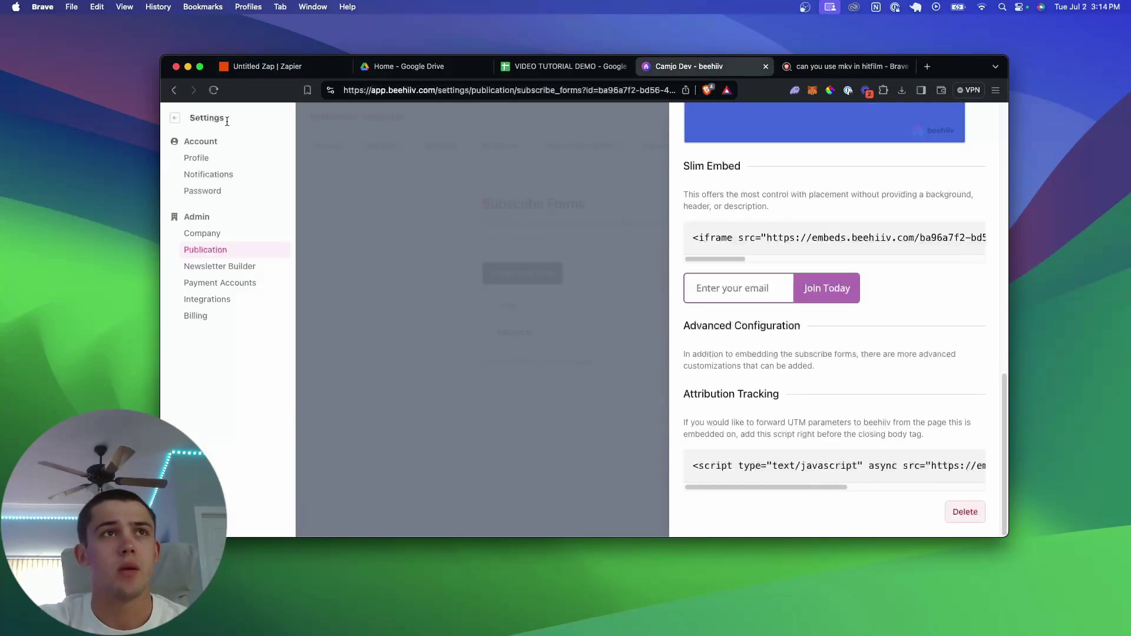
left_click(323, 172)
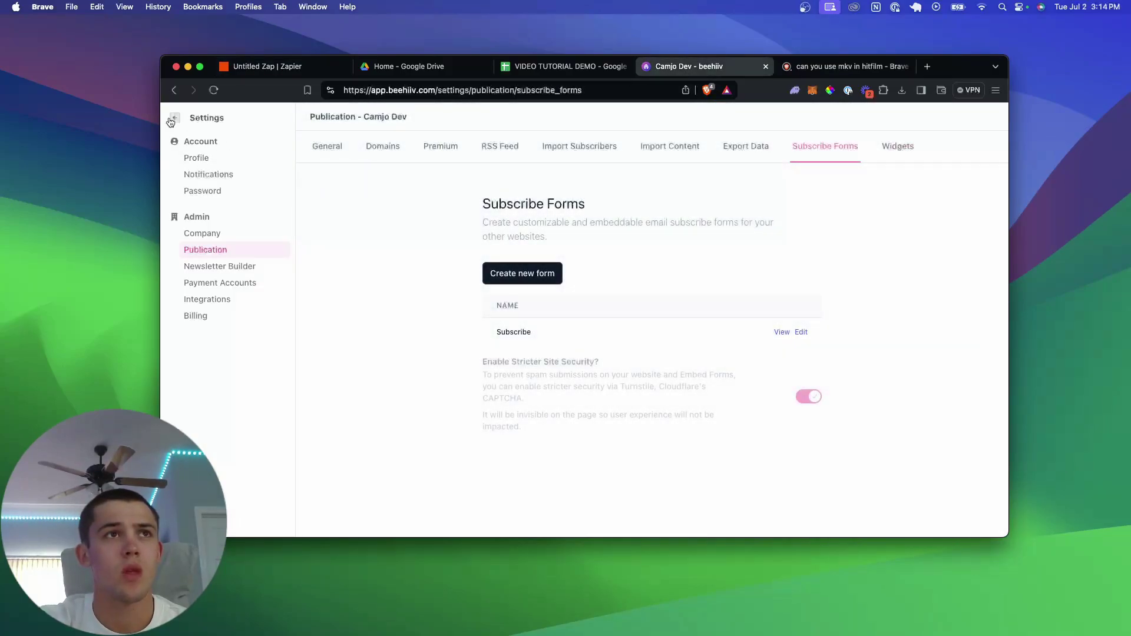
left_click(174, 118)
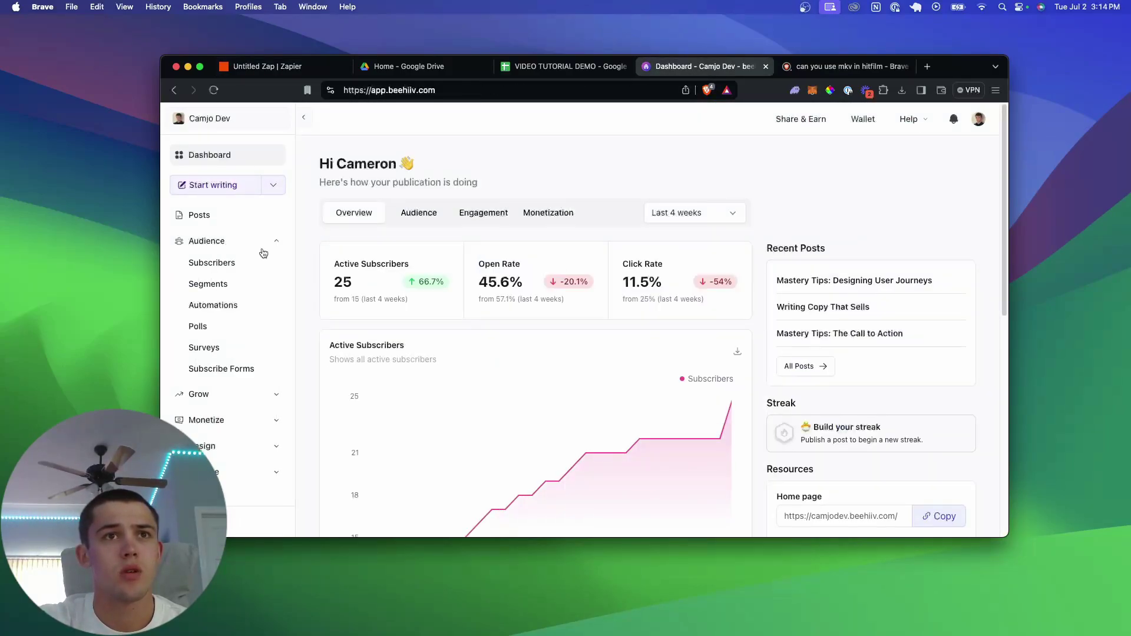
left_click(230, 263)
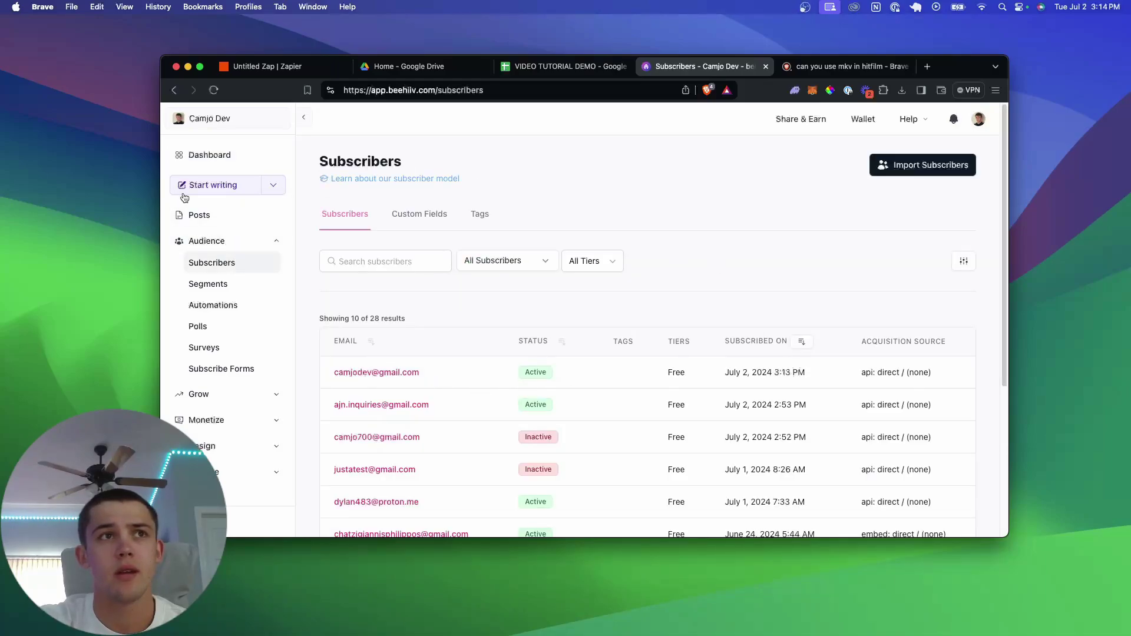
left_click(216, 156)
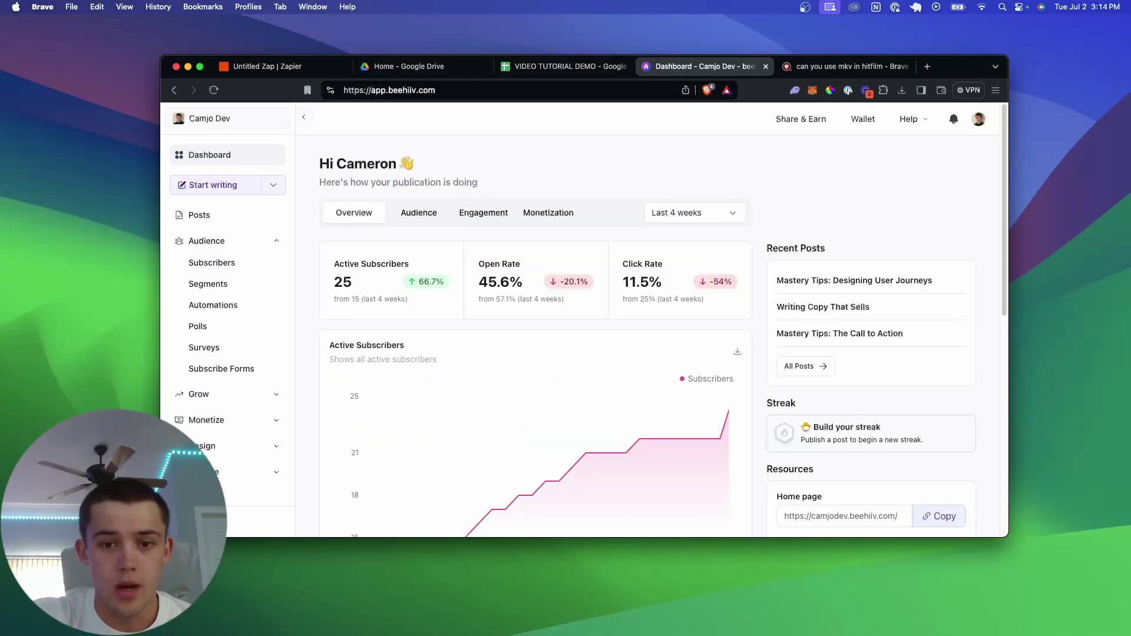